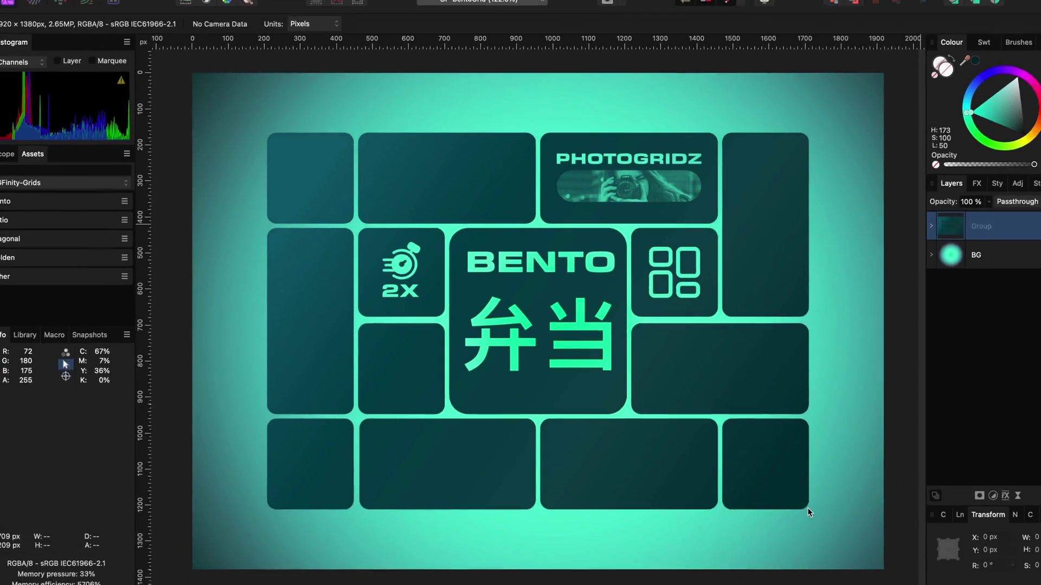
# Hide the BG gradient layer and the Group bento grid layer, leaving a blank white canvas.
pyautogui.click(1032, 266)
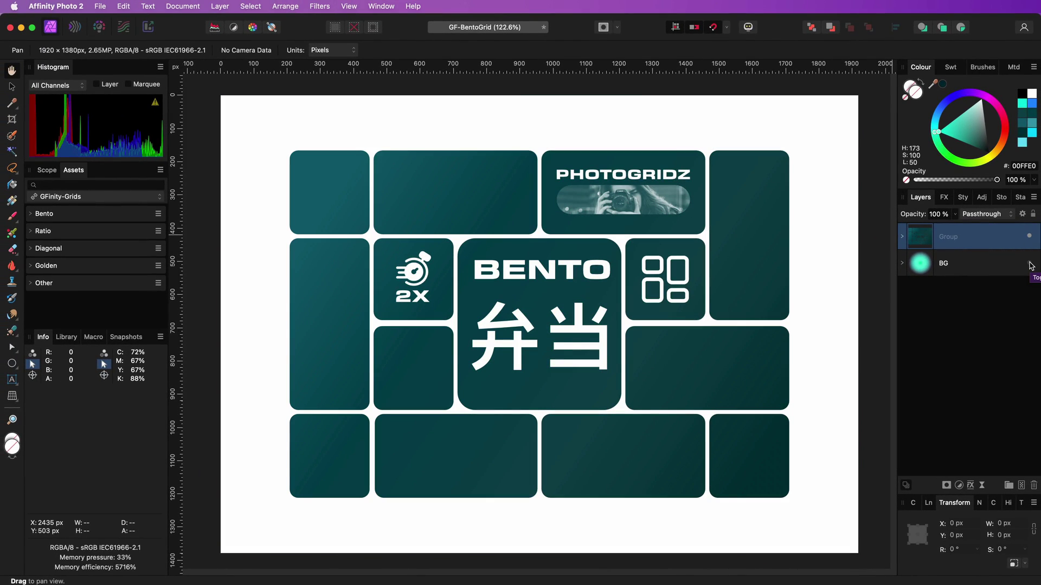
pyautogui.click(1030, 238)
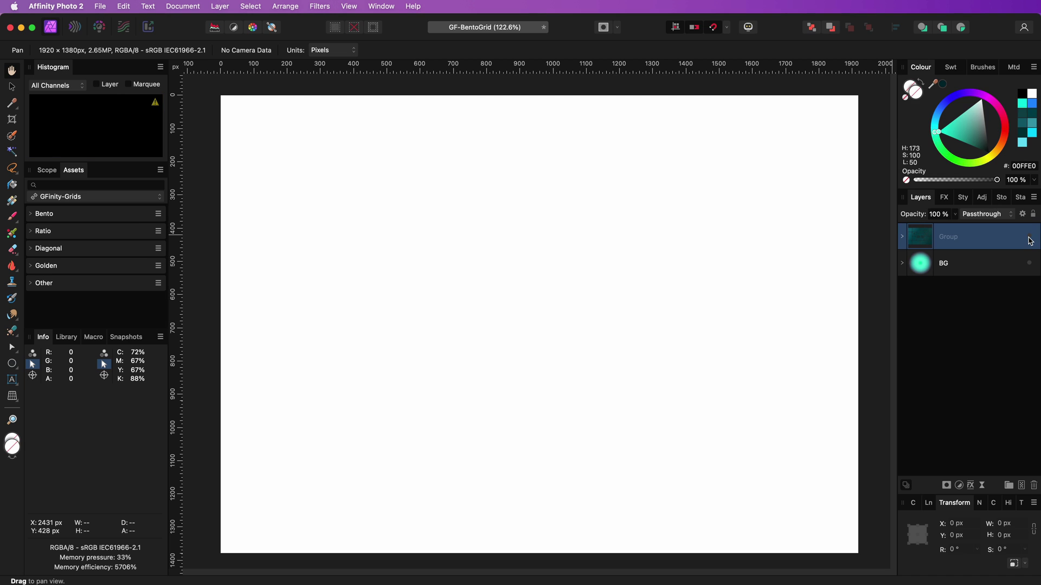
# Draw a grey rectangle, size it 200 × 100 px, and move it to X 326, Y 242.
pyautogui.click(9, 363)
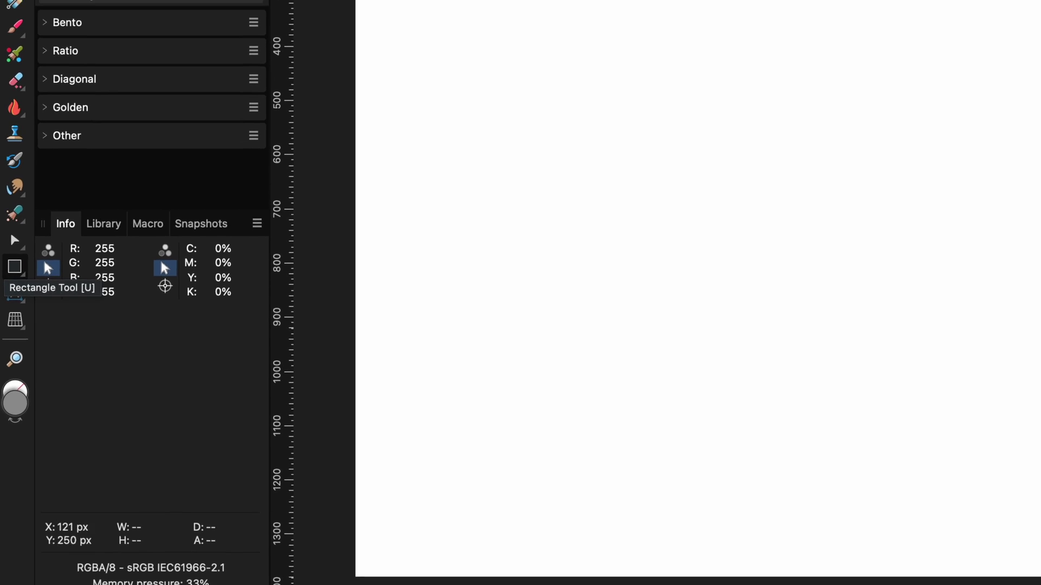
pyautogui.moveTo(425, 233); pyautogui.dragTo(519, 283)
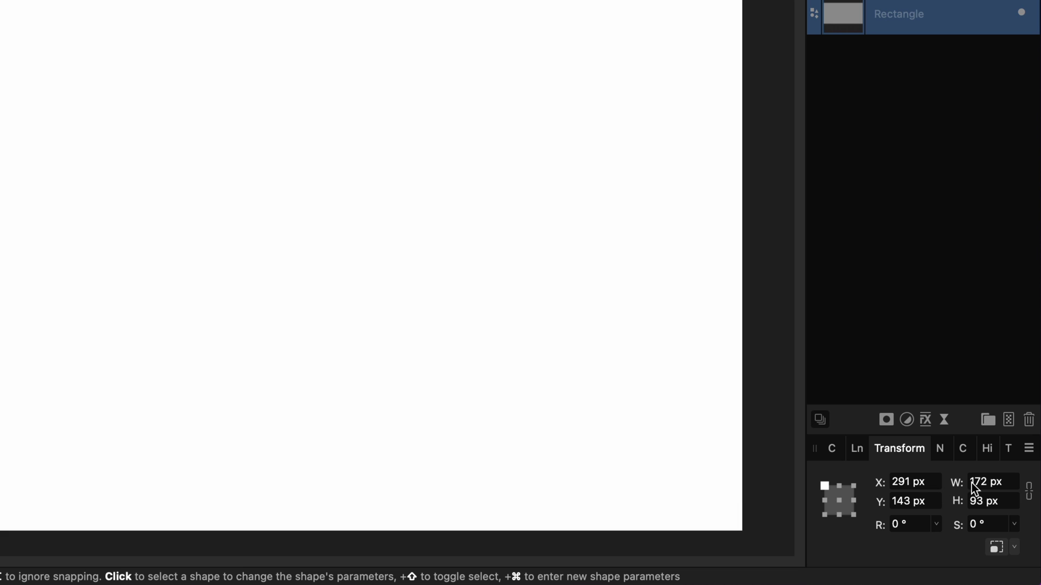
pyautogui.click(973, 482)
pyautogui.write('2')
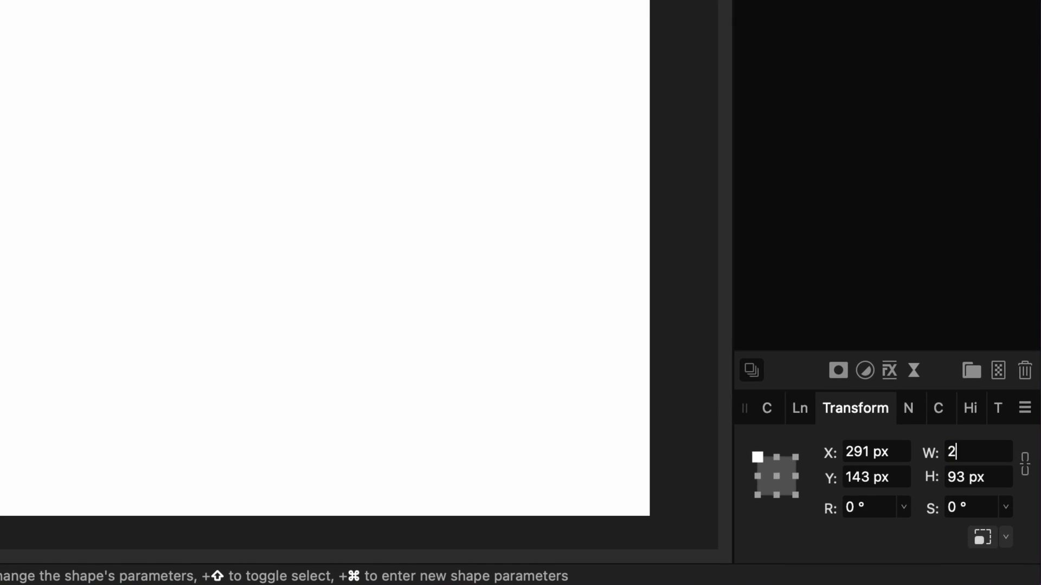
pyautogui.write('00')
pyautogui.press('Tab')
pyautogui.write('100')
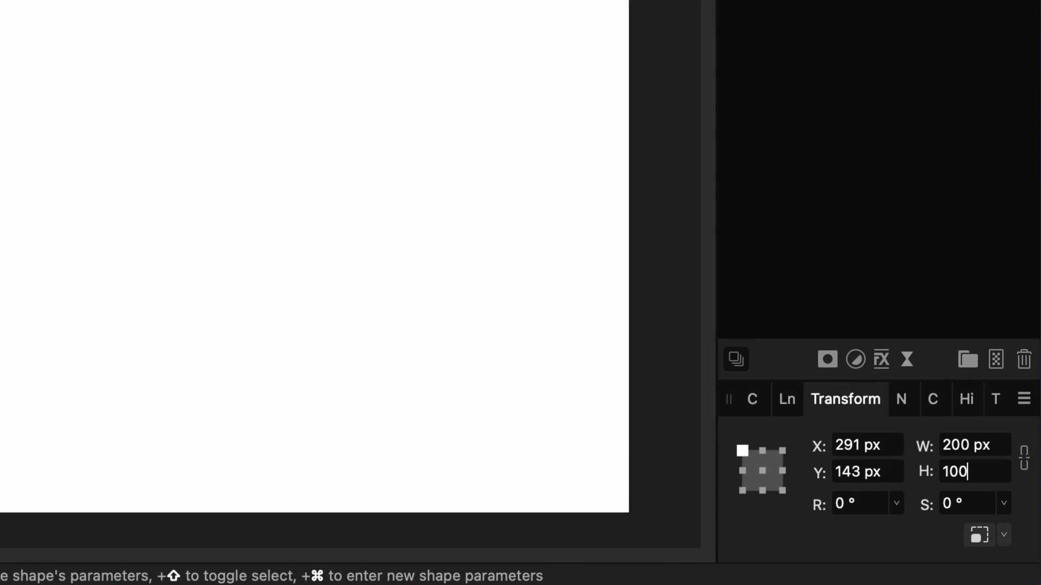
pyautogui.press('Return')
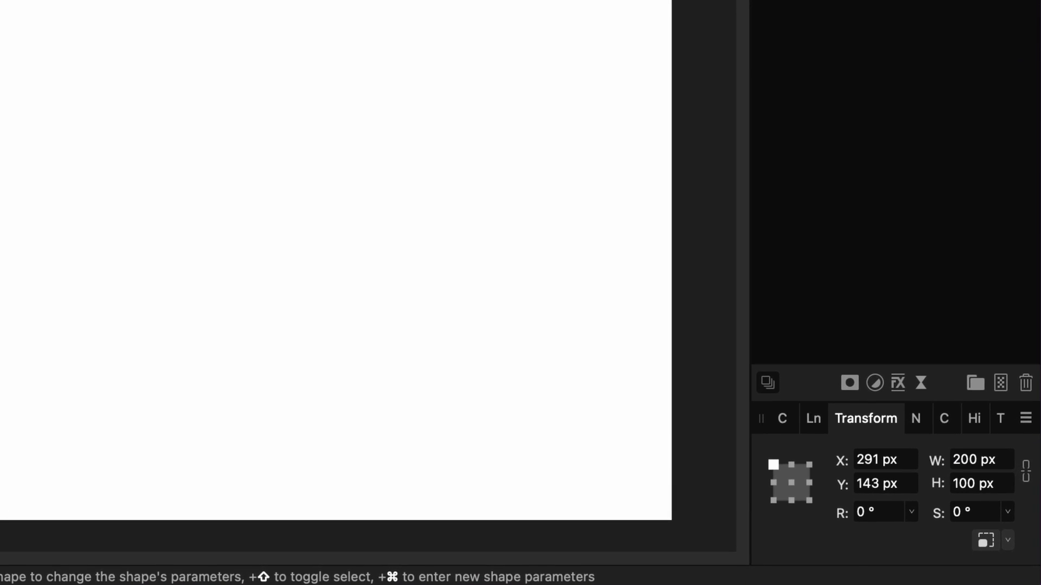
pyautogui.moveTo(340, 144); pyautogui.dragTo(374, 191)
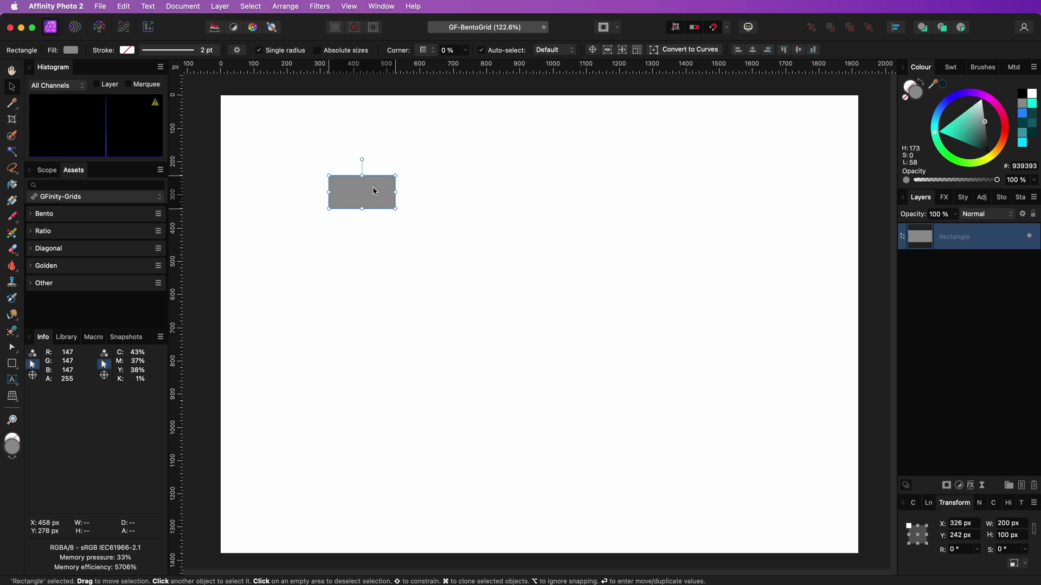
# Duplicate the rectangle five times with a 210 px horizontal offset, making a row of six.
pyautogui.press('Return')
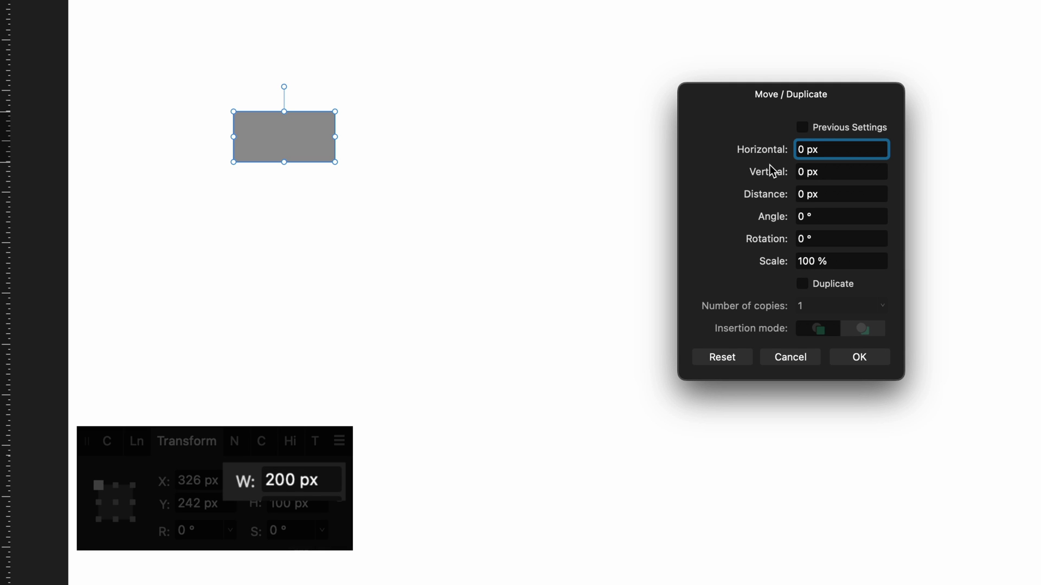
pyautogui.click(859, 145)
pyautogui.write('21')
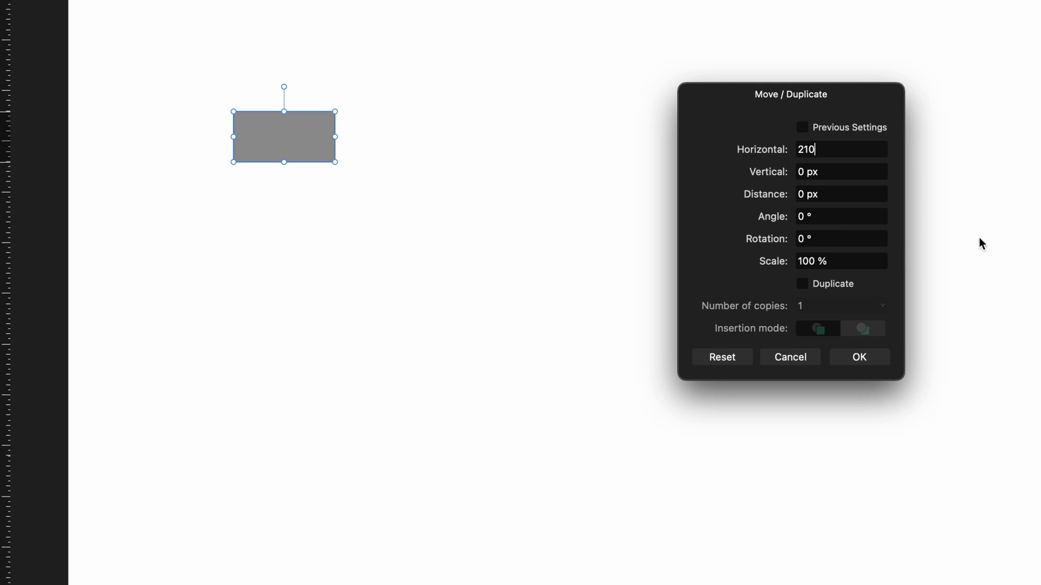
pyautogui.write('0')
pyautogui.click(806, 284)
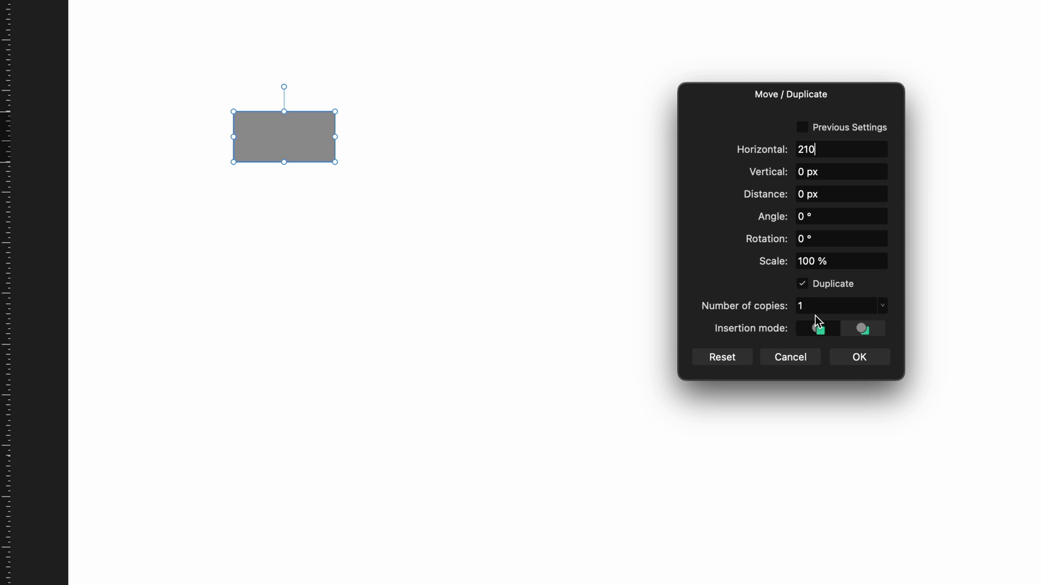
pyautogui.click(823, 305)
pyautogui.press('BackSpace')
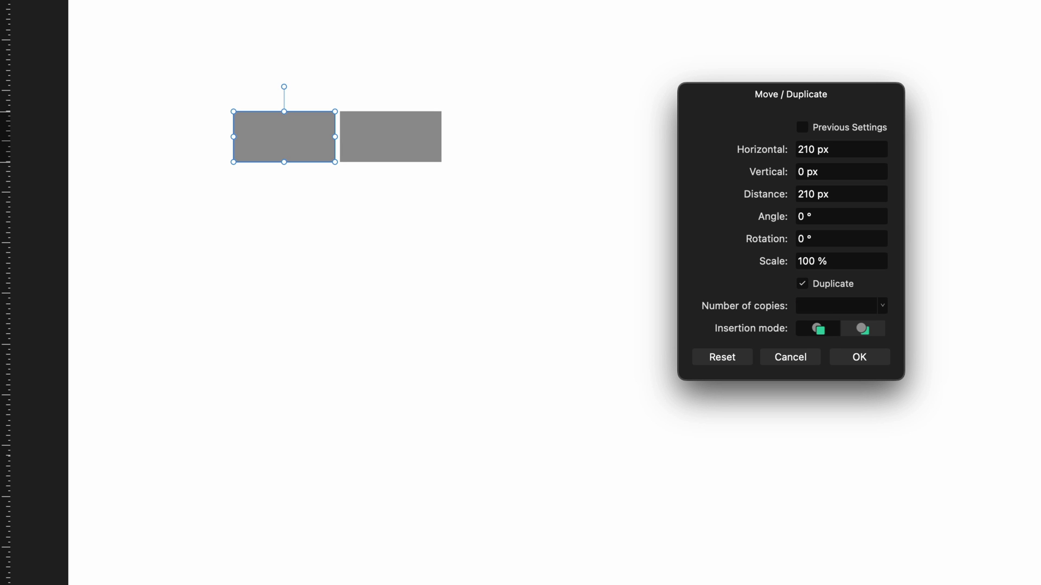
pyautogui.press('Tab')
pyautogui.moveTo(764, 125); pyautogui.dragTo(741, 132)
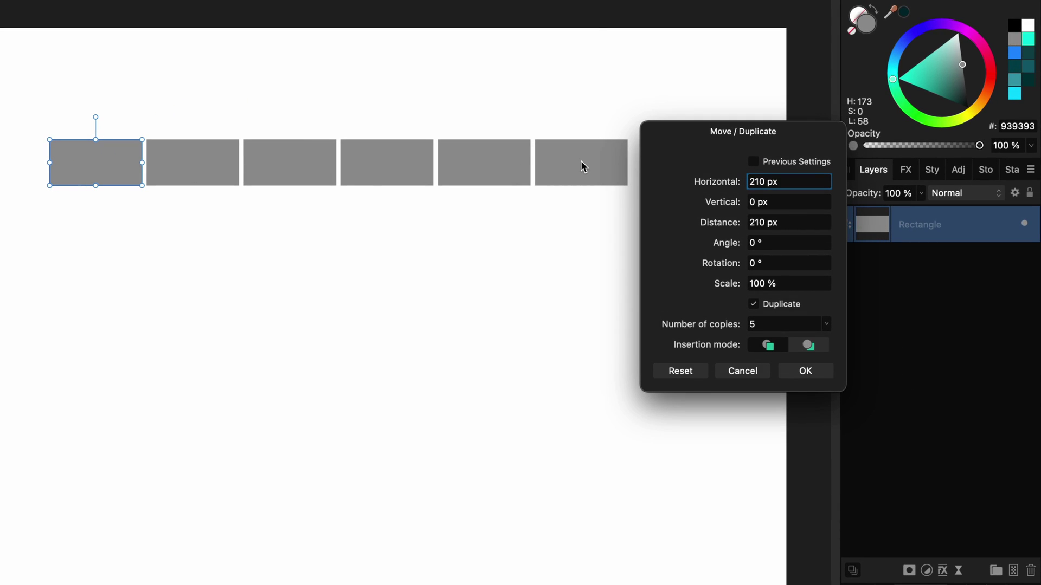
pyautogui.click(806, 373)
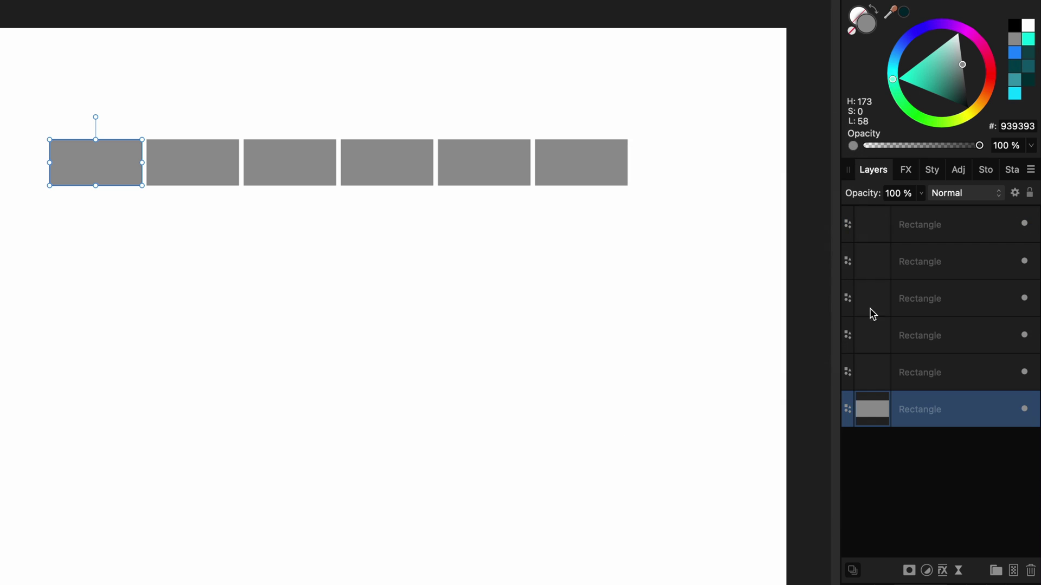
# Group the six rectangle layers into one row group and bring up Move / Duplicate for it.
pyautogui.keyDown('shift'); pyautogui.click(901, 241); pyautogui.keyUp('shift')
pyautogui.rightClick(903, 245)
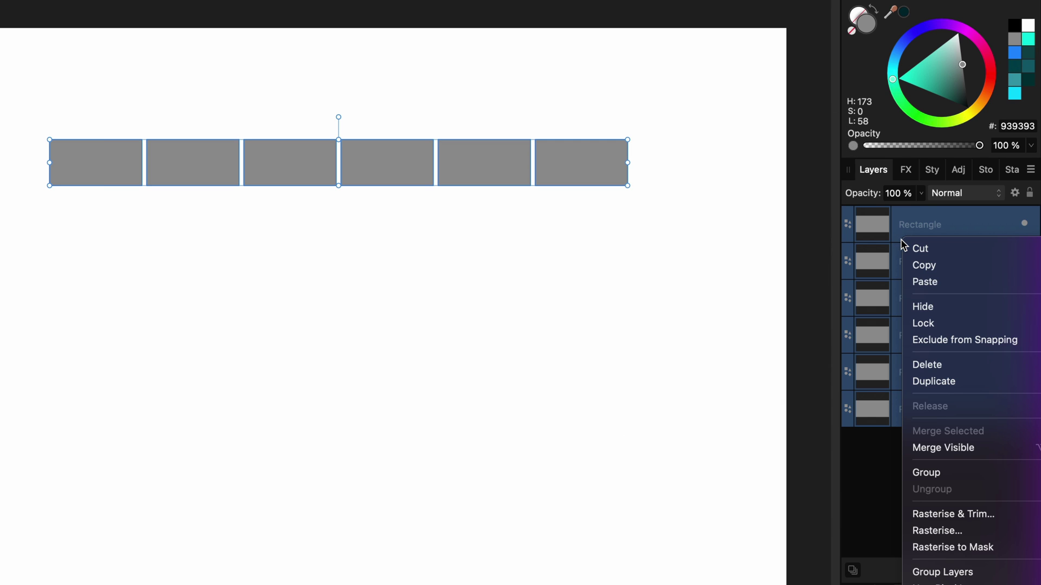
pyautogui.click(922, 469)
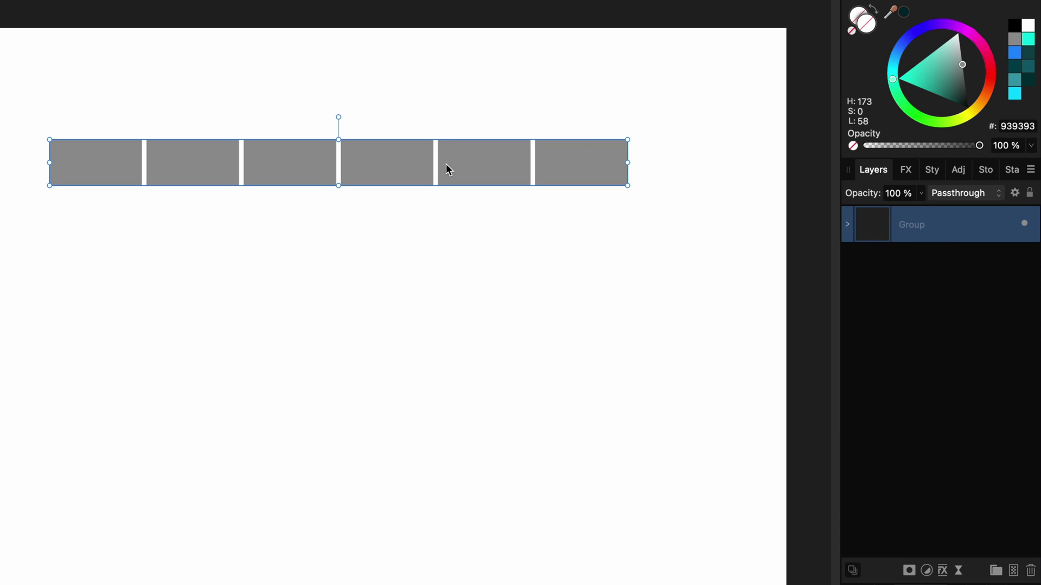
pyautogui.press('super+shift+m')
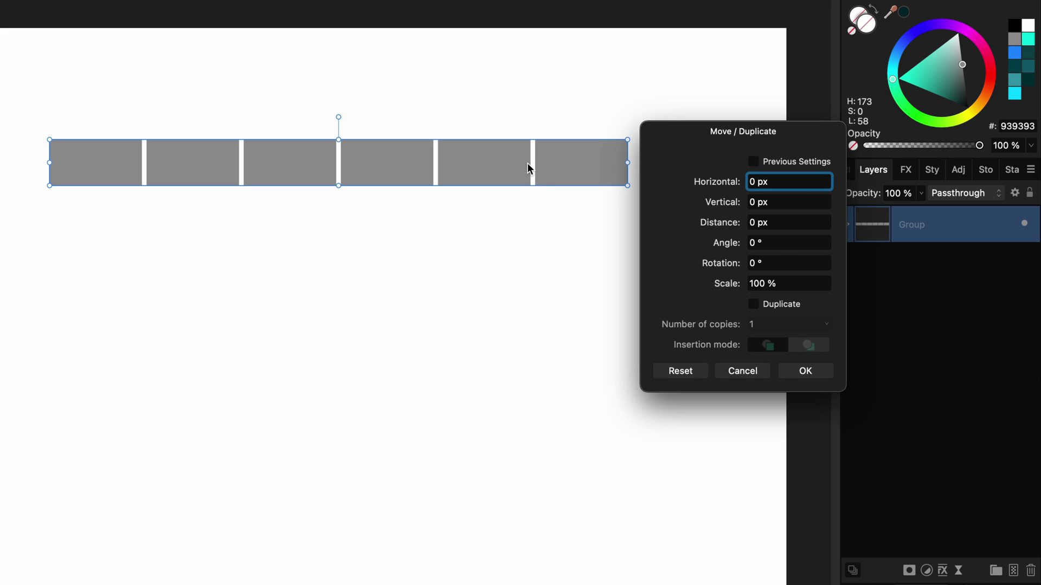
# Duplicate the row eight times with a 110 px vertical offset, giving nine rows.
pyautogui.click(755, 205)
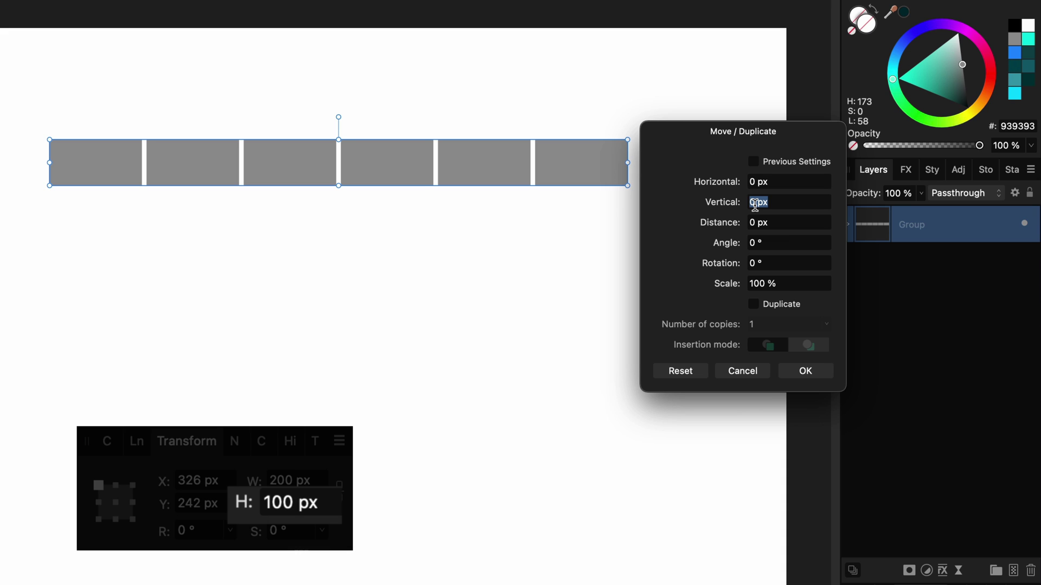
pyautogui.write('11')
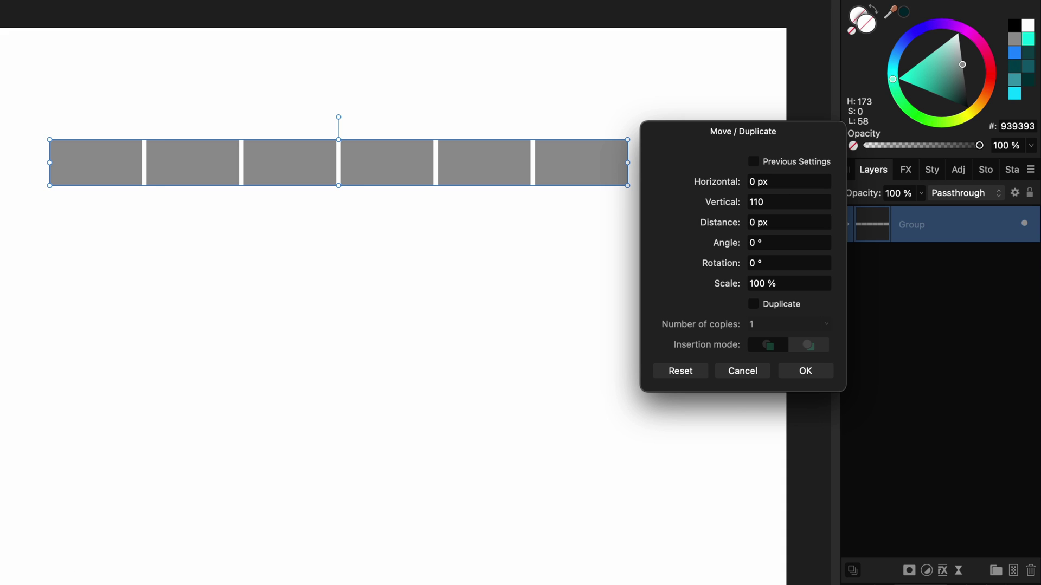
pyautogui.write('0')
pyautogui.click(779, 223)
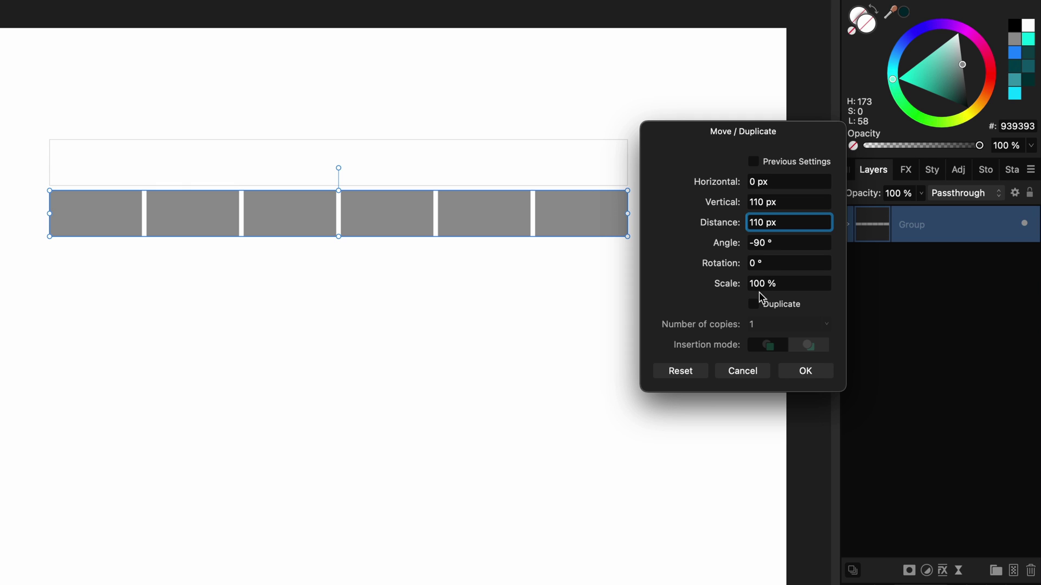
pyautogui.click(761, 304)
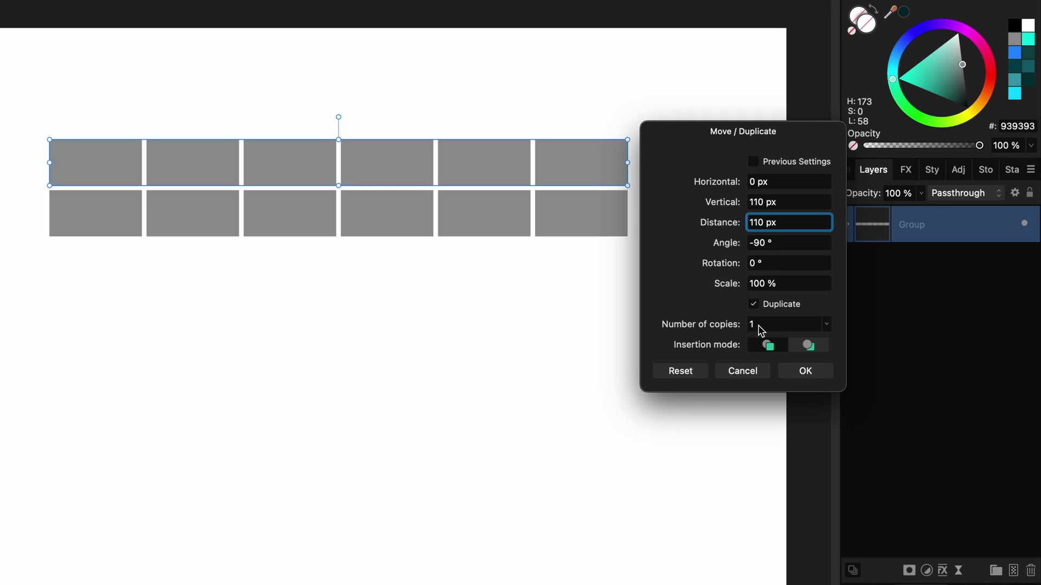
pyautogui.click(760, 325)
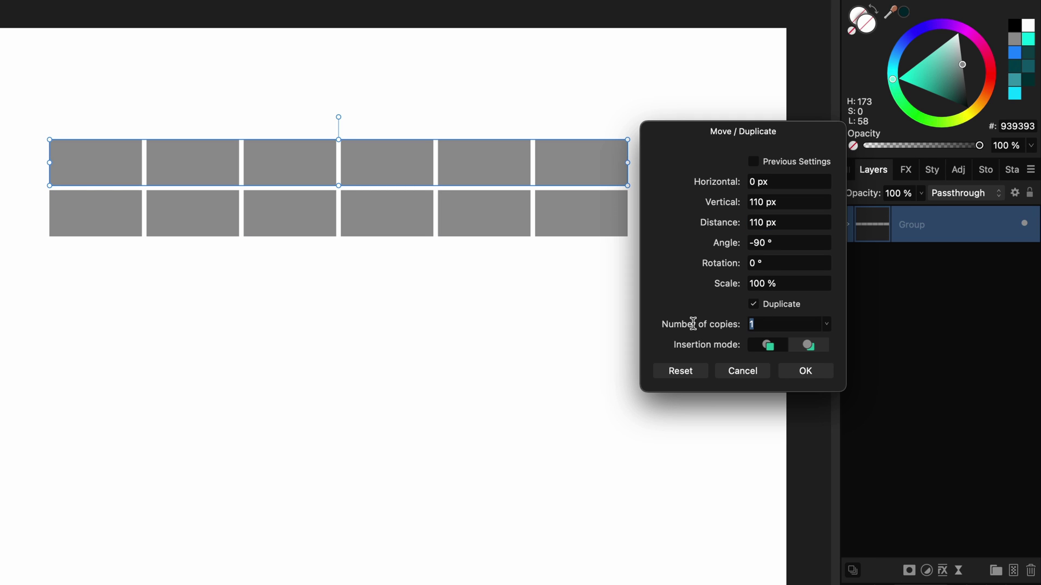
pyautogui.write('8')
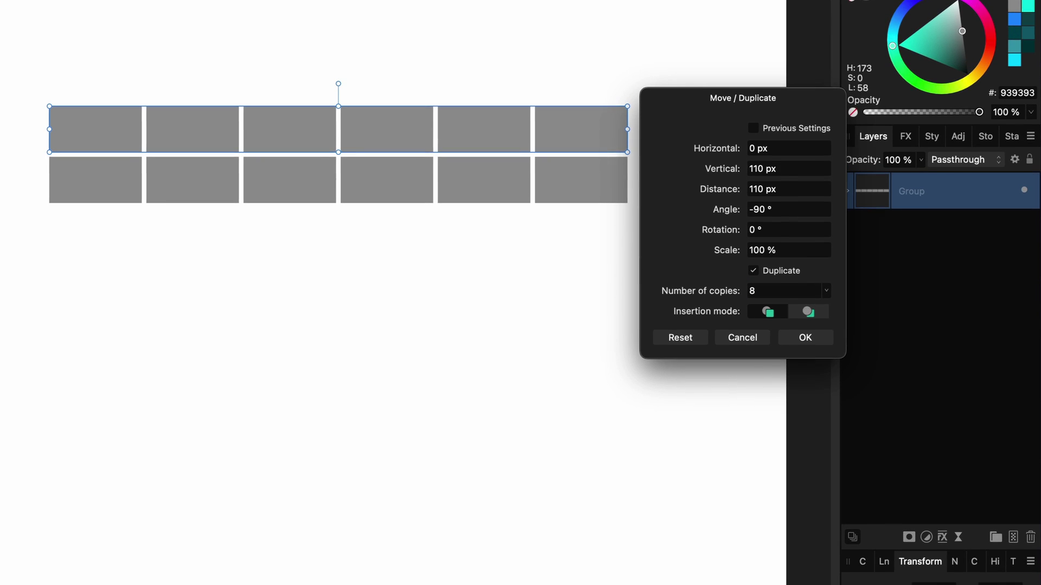
pyautogui.press('Tab')
pyautogui.click(792, 310)
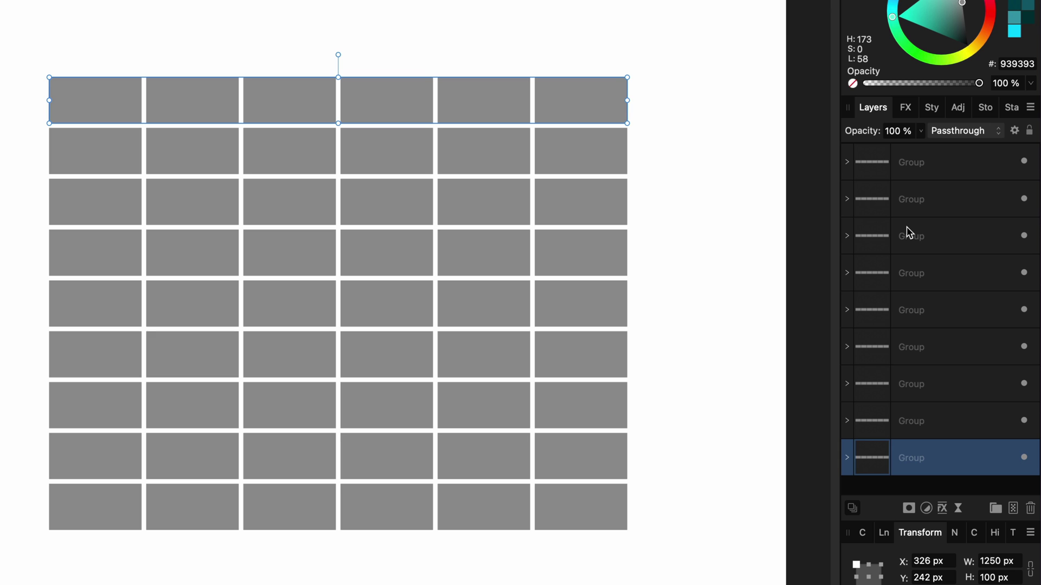
# Combine the nine row groups into one 1250 × 980 px grid group, then deselect it.
pyautogui.keyDown('shift'); pyautogui.click(938, 168); pyautogui.keyUp('shift')
pyautogui.press('super+g')
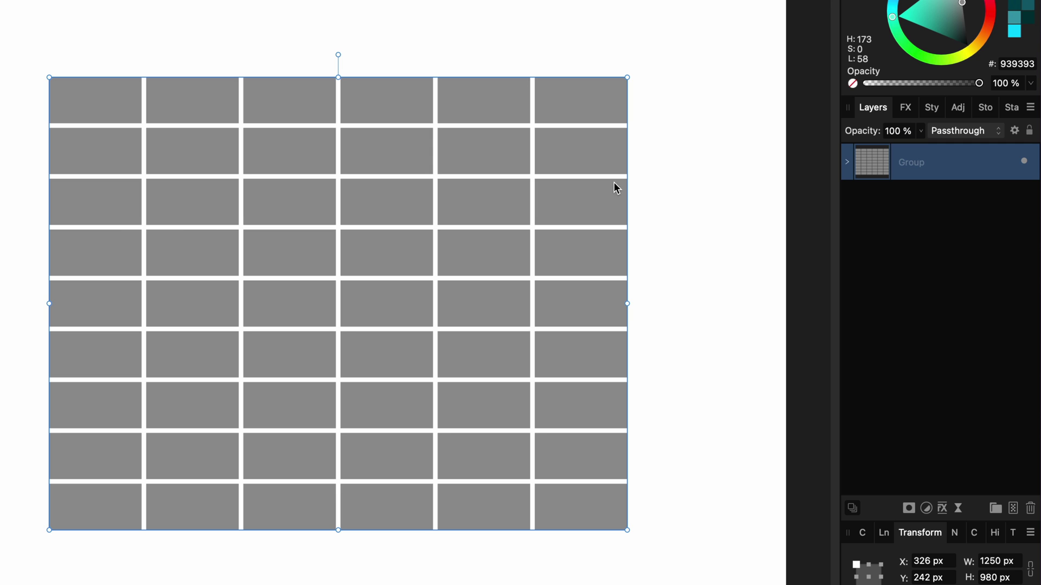
pyautogui.click(662, 187)
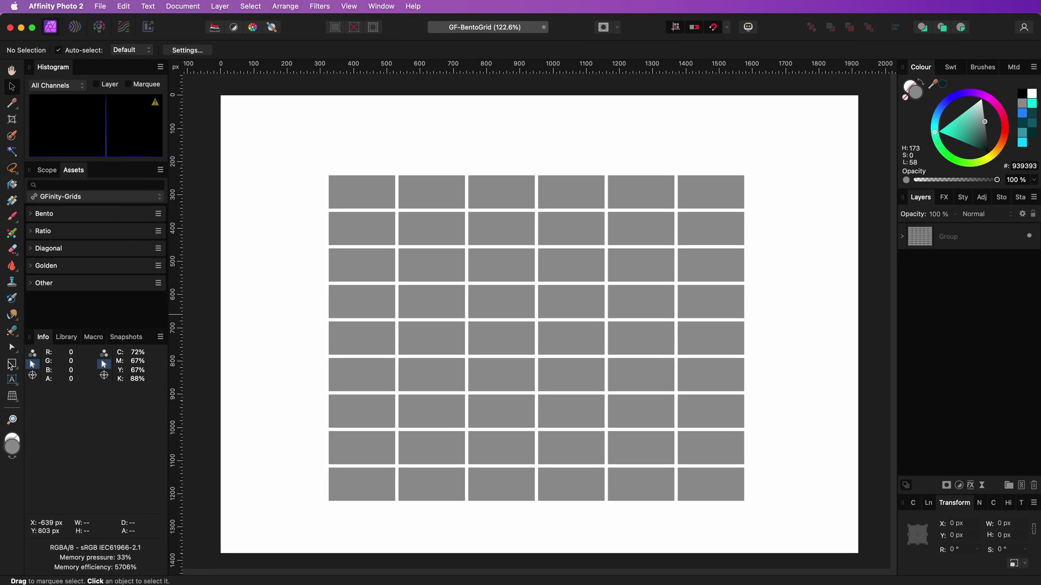
pyautogui.click(11, 366)
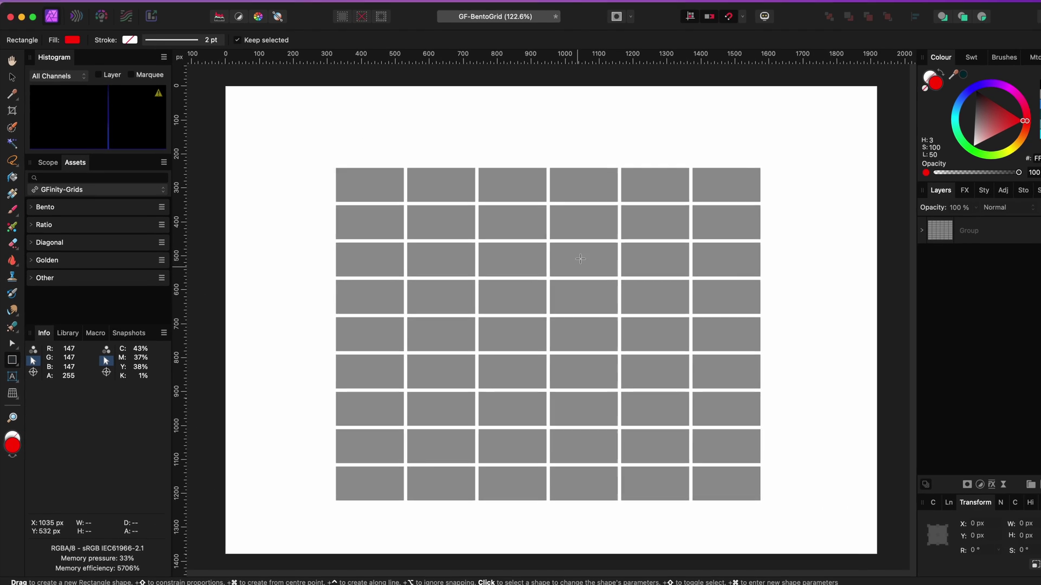
# Draw red rectangles over merged groups of grid cells to sketch the bento layout.
pyautogui.moveTo(975, 36); pyautogui.dragTo(1040, 189)
pyautogui.moveTo(536, 359); pyautogui.dragTo(605, 428)
pyautogui.scroll(5, 474, 298)
pyautogui.scroll(-4, 473, 297)
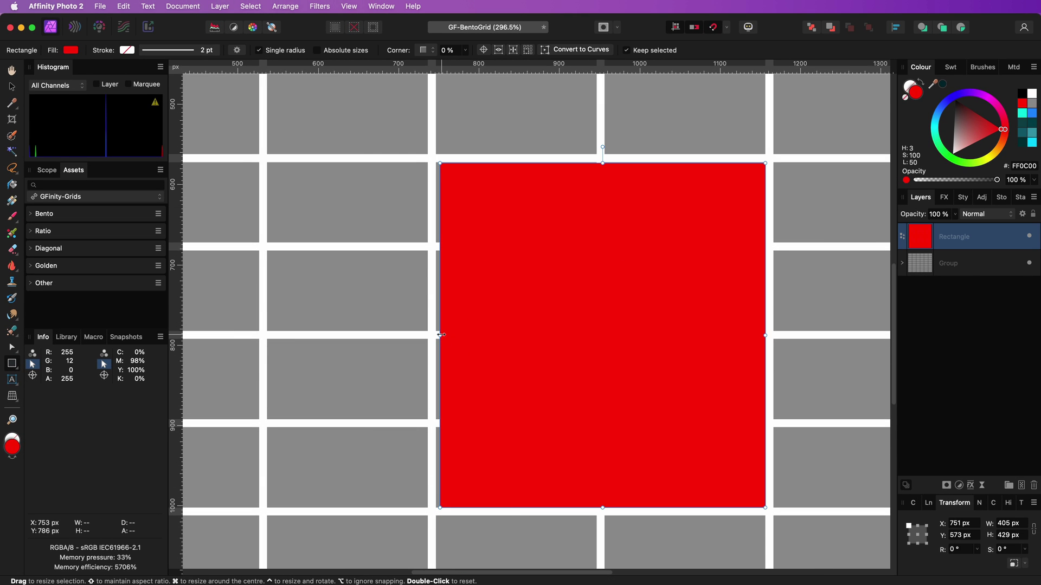
pyautogui.moveTo(441, 335); pyautogui.dragTo(436, 335)
pyautogui.scroll(-5, 681, 333)
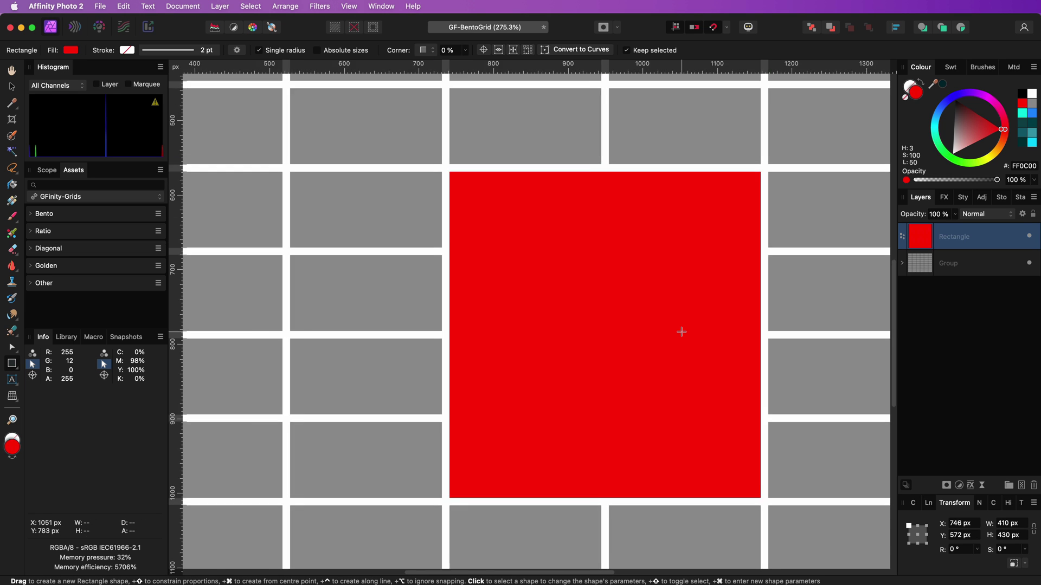
pyautogui.moveTo(375, 313); pyautogui.dragTo(512, 384)
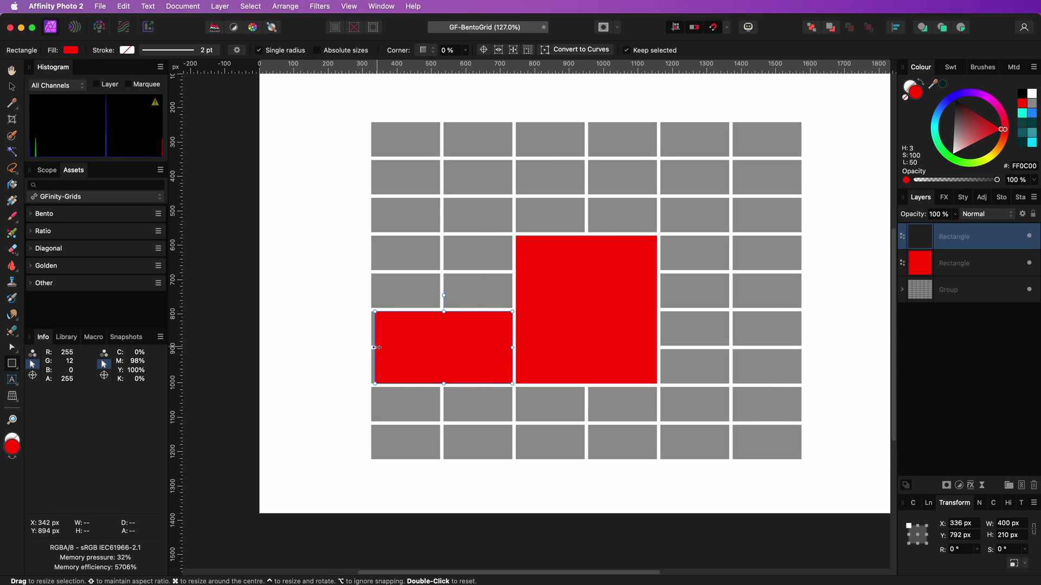
pyautogui.click(591, 162)
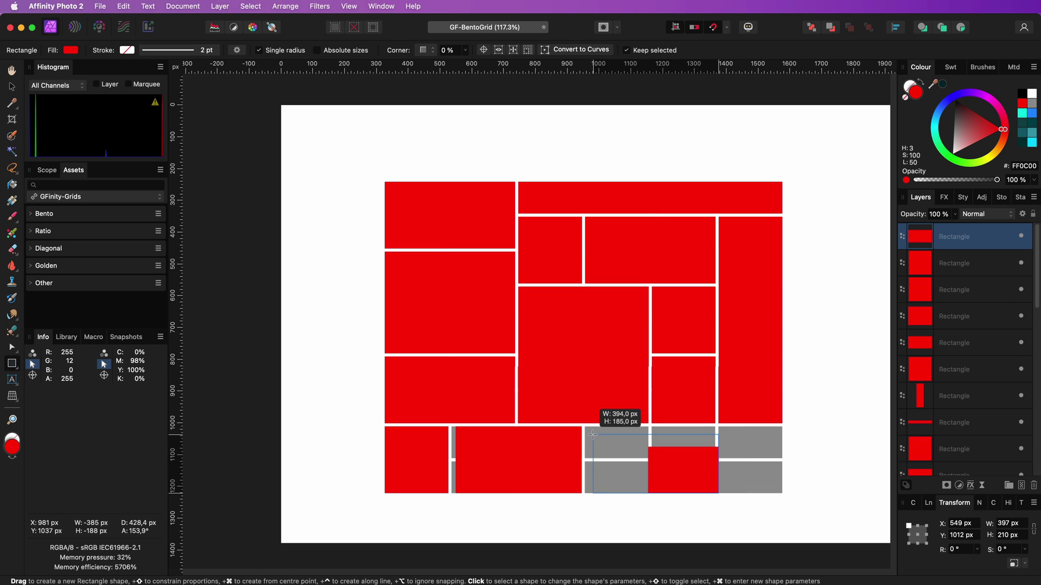
pyautogui.moveTo(588, 433); pyautogui.dragTo(586, 434)
pyautogui.moveTo(712, 460); pyautogui.dragTo(717, 460)
pyautogui.moveTo(777, 491); pyautogui.dragTo(727, 438)
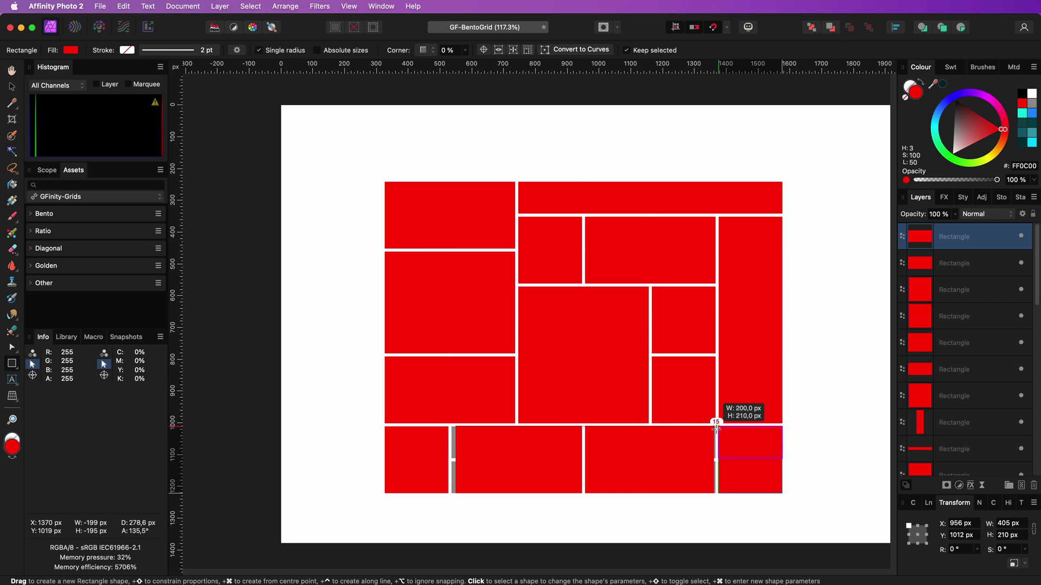
pyautogui.scroll(5, 455, 450)
# Stretch the bottom-row red blocks with the Move Tool to close the gaps between them.
pyautogui.press('v')
pyautogui.click(459, 447)
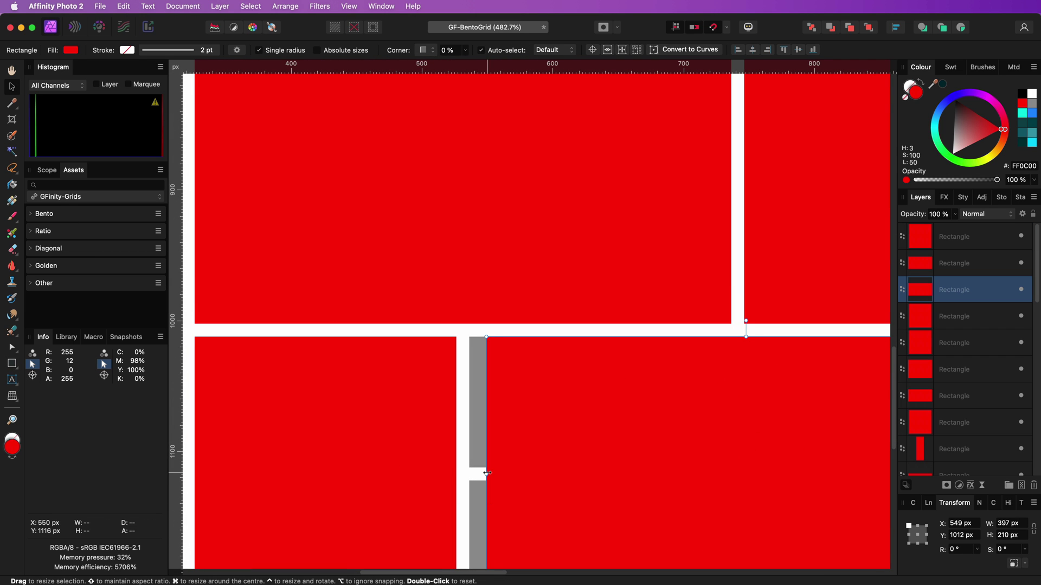
pyautogui.moveTo(487, 475); pyautogui.dragTo(469, 474)
pyautogui.hscroll(10, 242, 323)
pyautogui.scroll(-3, 242, 323)
pyautogui.hscroll(-3, 383, 358)
pyautogui.hscroll(10, 383, 357)
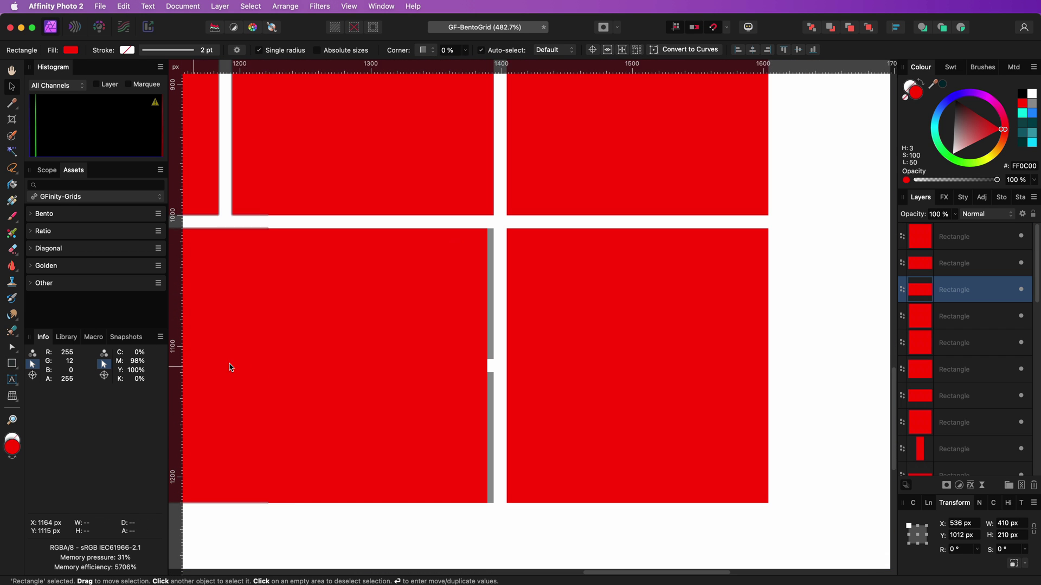
pyautogui.click(494, 365)
pyautogui.moveTo(494, 365); pyautogui.dragTo(494, 366)
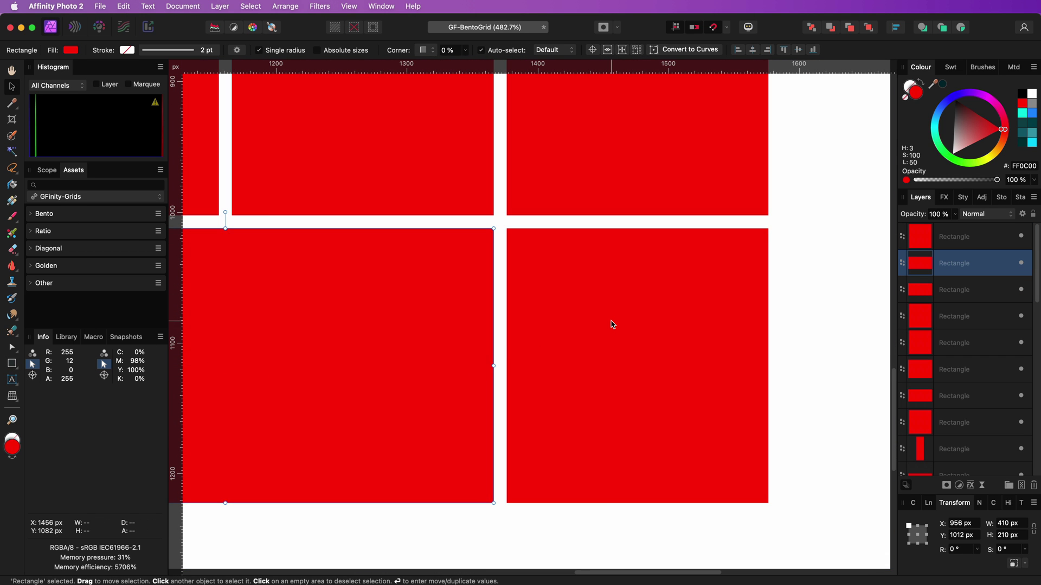
# Lower the red layout's opacity to about 75% and choose a mid grey fill colour.
pyautogui.press('super+0')
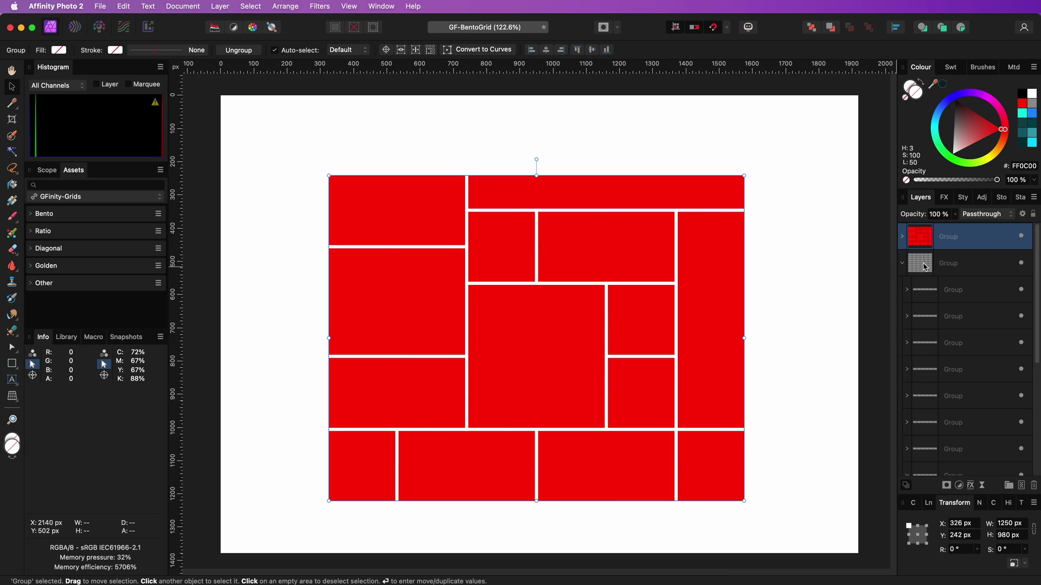
pyautogui.click(903, 265)
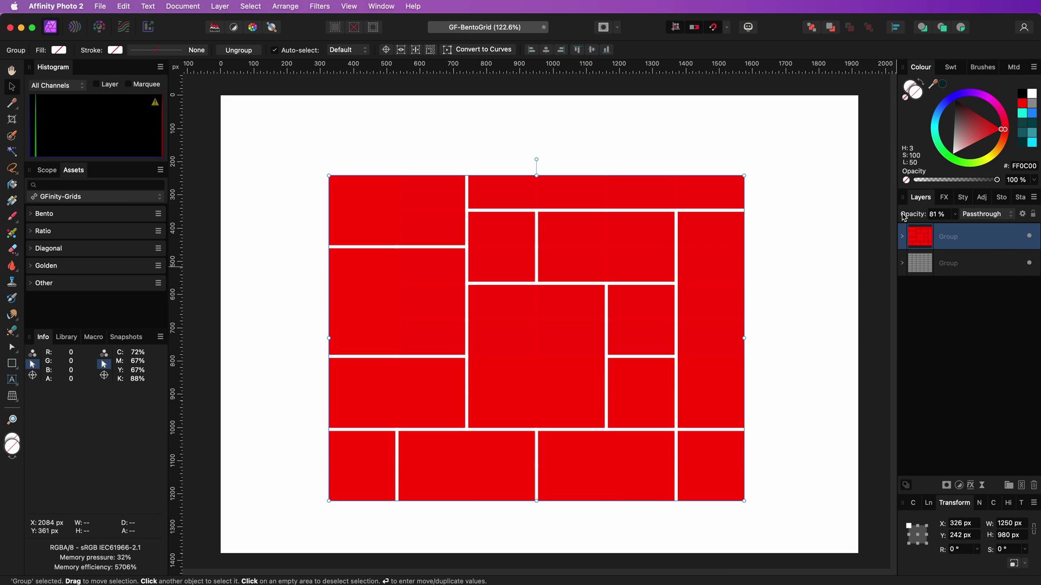
pyautogui.moveTo(914, 215); pyautogui.dragTo(899, 217)
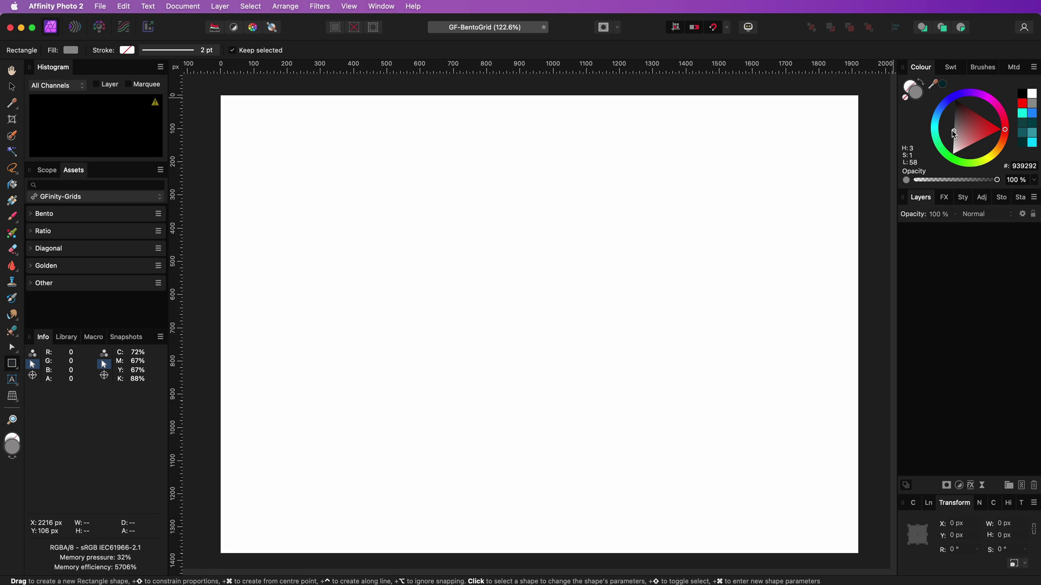
pyautogui.moveTo(950, 130); pyautogui.dragTo(954, 137)
# Draw a grey rectangle near the top-left and size it 60 × 90 px.
pyautogui.moveTo(337, 148); pyautogui.dragTo(397, 181)
pyautogui.click(1007, 521)
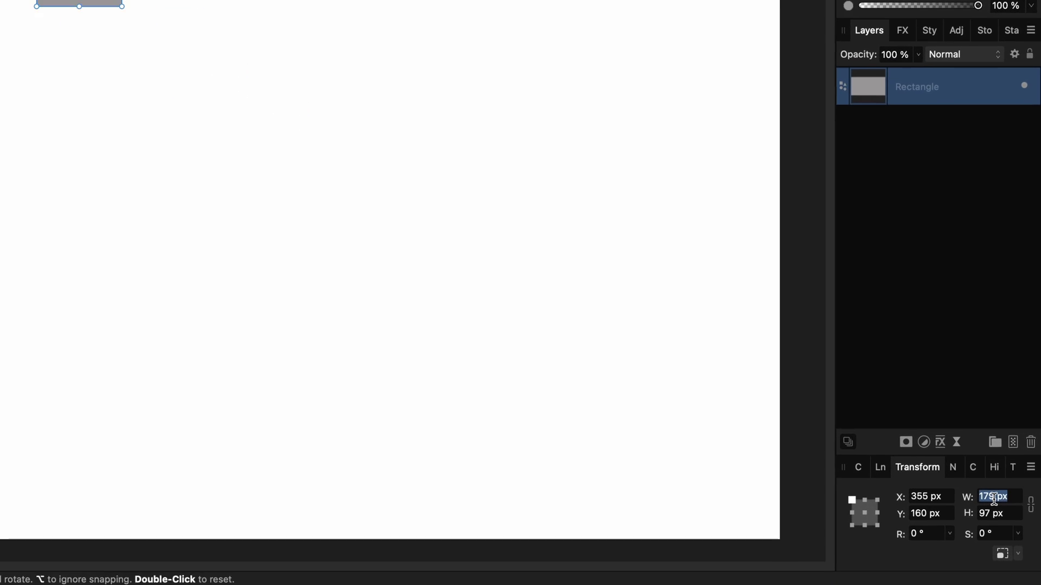
pyautogui.write('60')
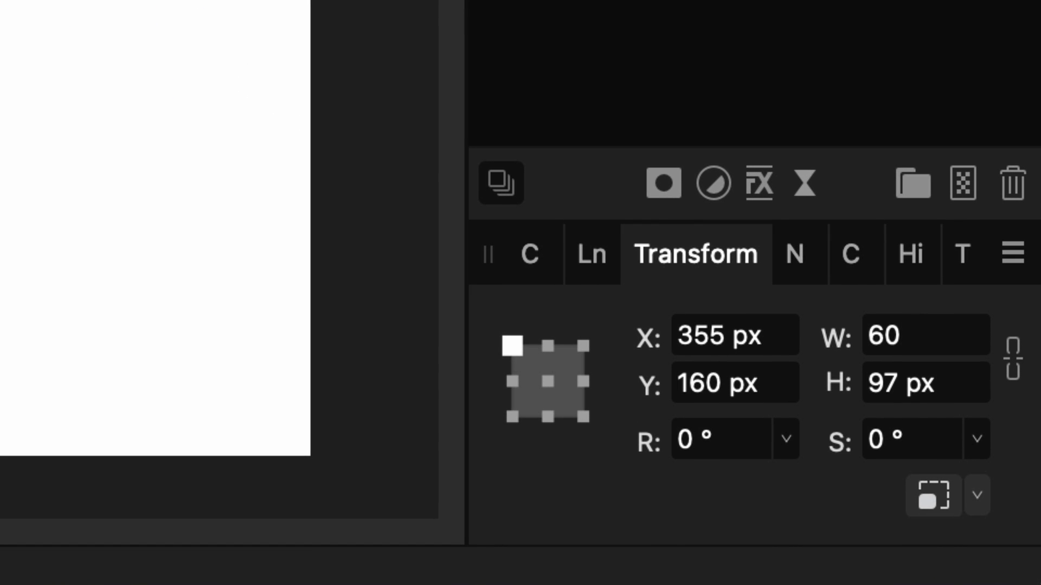
pyautogui.click(899, 382)
pyautogui.write('90')
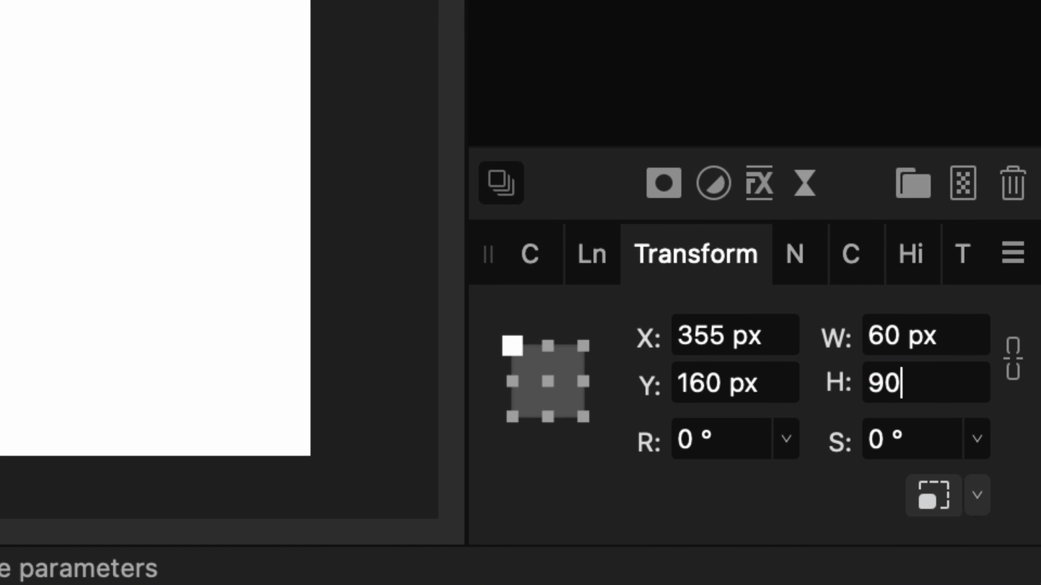
pyautogui.press('Return')
pyautogui.press('Return')
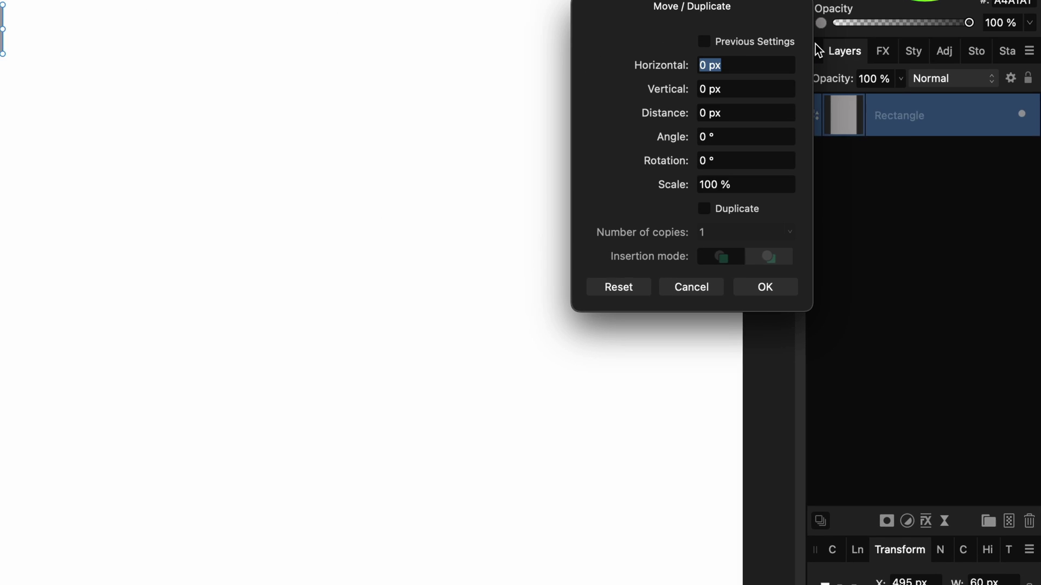
# Duplicate it nine times with a 70 px horizontal offset, making a row of ten.
pyautogui.write('70')
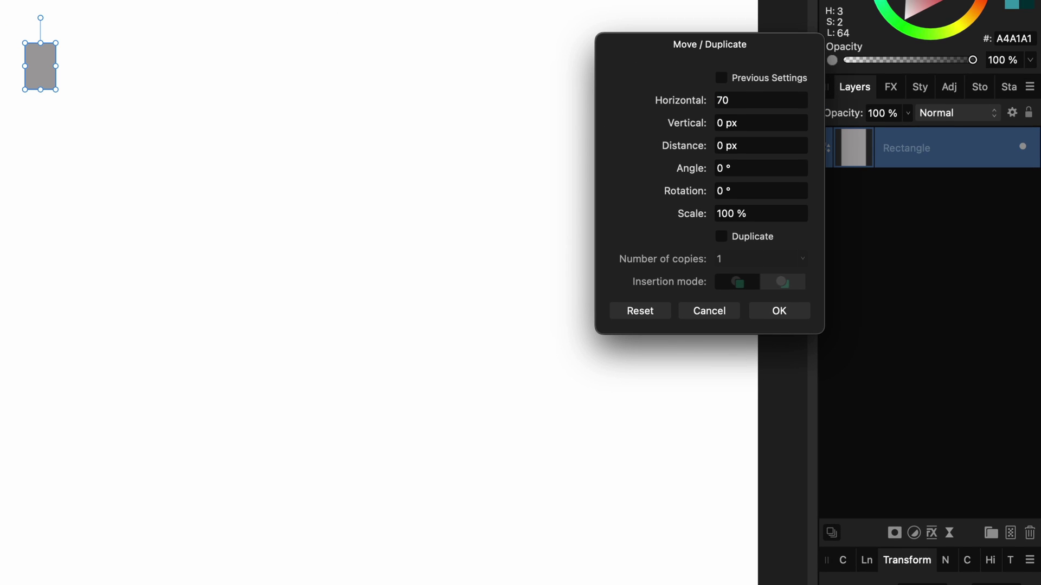
pyautogui.click(723, 241)
pyautogui.click(736, 262)
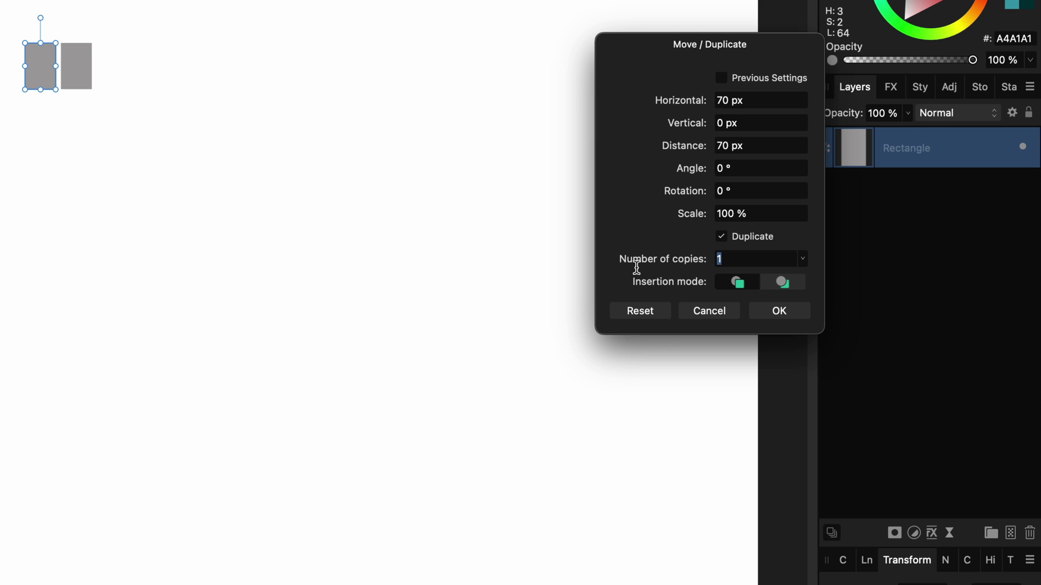
pyautogui.write('9')
pyautogui.press('Tab')
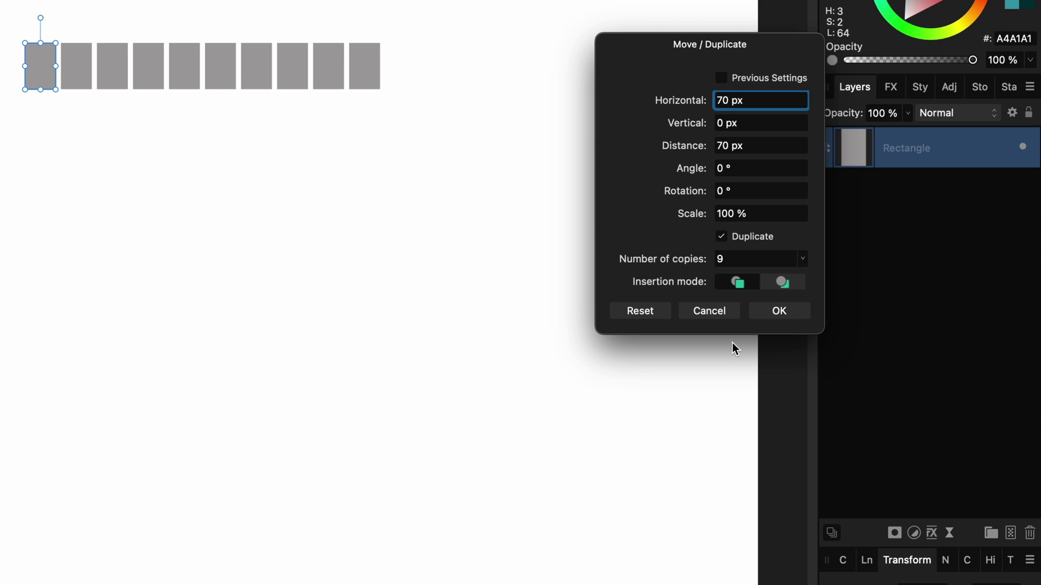
pyautogui.click(785, 309)
# Group the ten grey rectangles into a single row group and select it.
pyautogui.keyDown('shift'); pyautogui.click(899, 158); pyautogui.keyUp('shift')
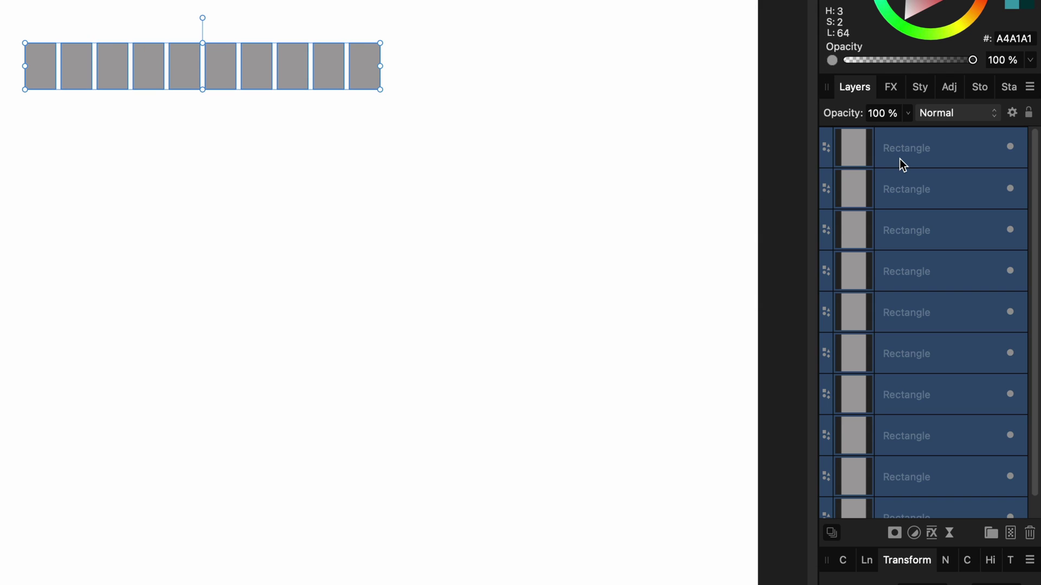
pyautogui.press('super+g')
pyautogui.click(685, 147)
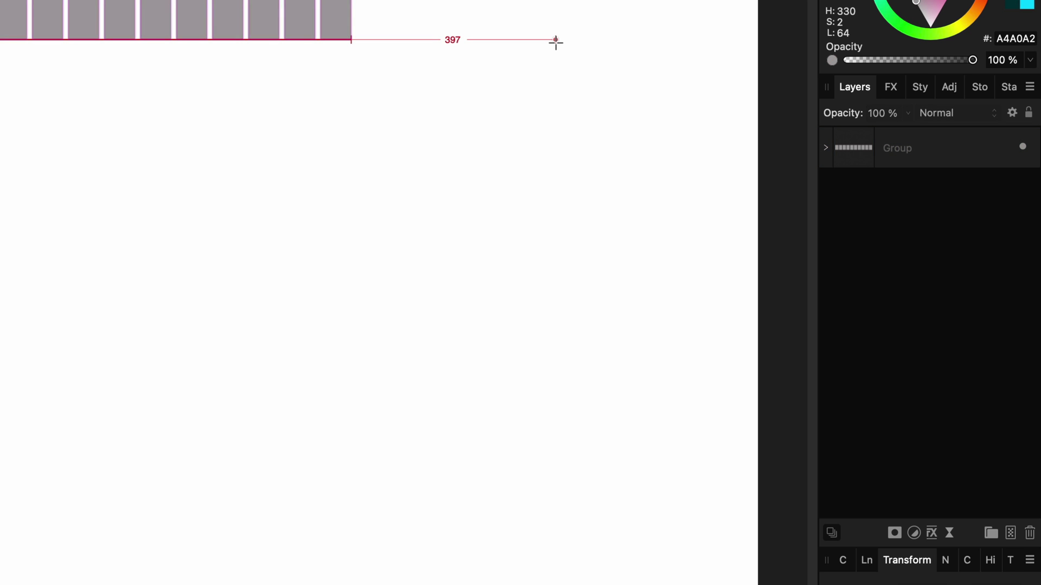
pyautogui.click(892, 136)
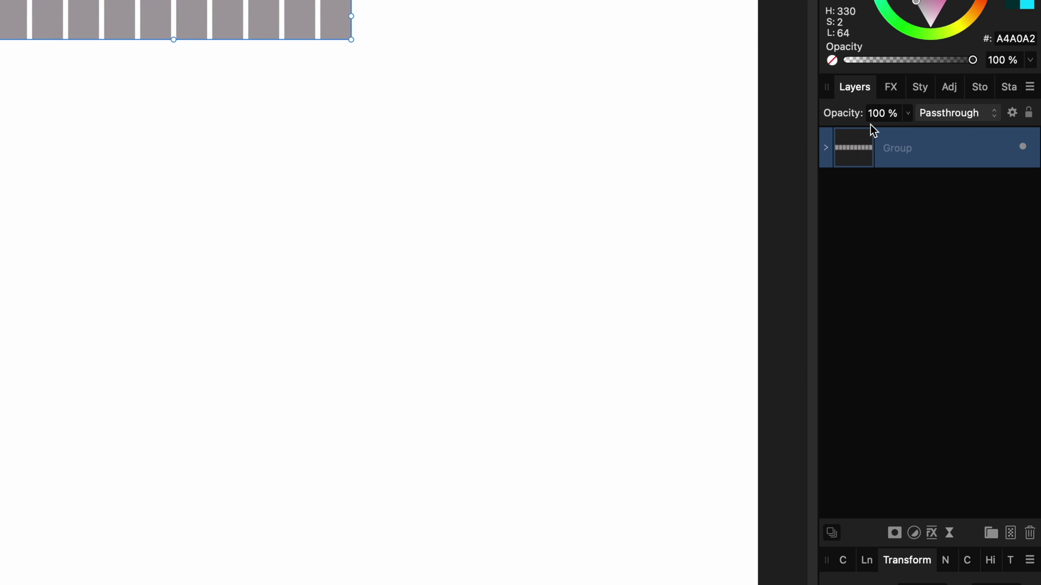
# Duplicate the row group eleven times with a 100 px vertical offset.
pyautogui.press('super+shift+m')
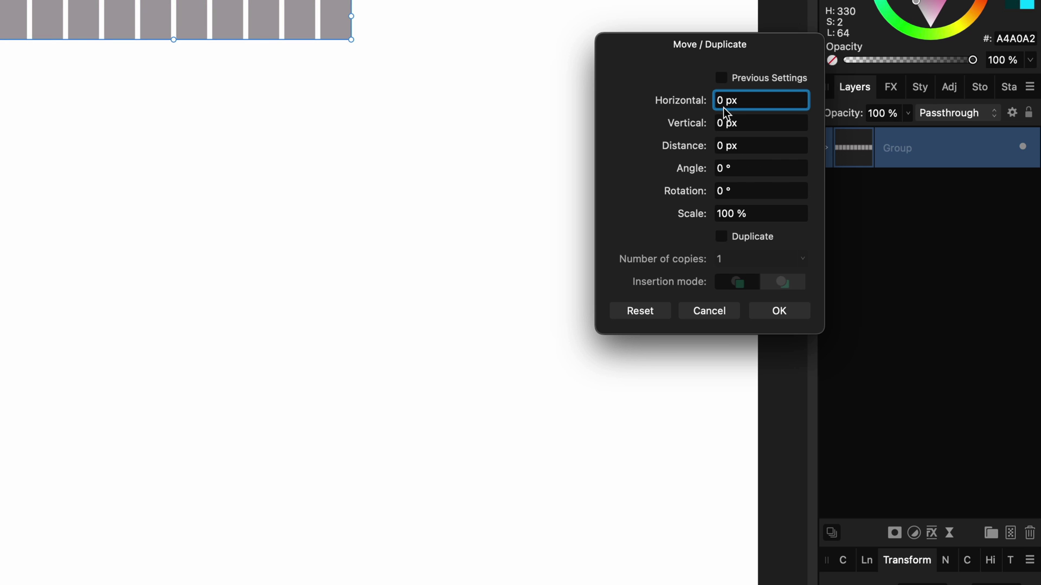
pyautogui.press('Tab')
pyautogui.write('100')
pyautogui.click(738, 239)
pyautogui.click(738, 259)
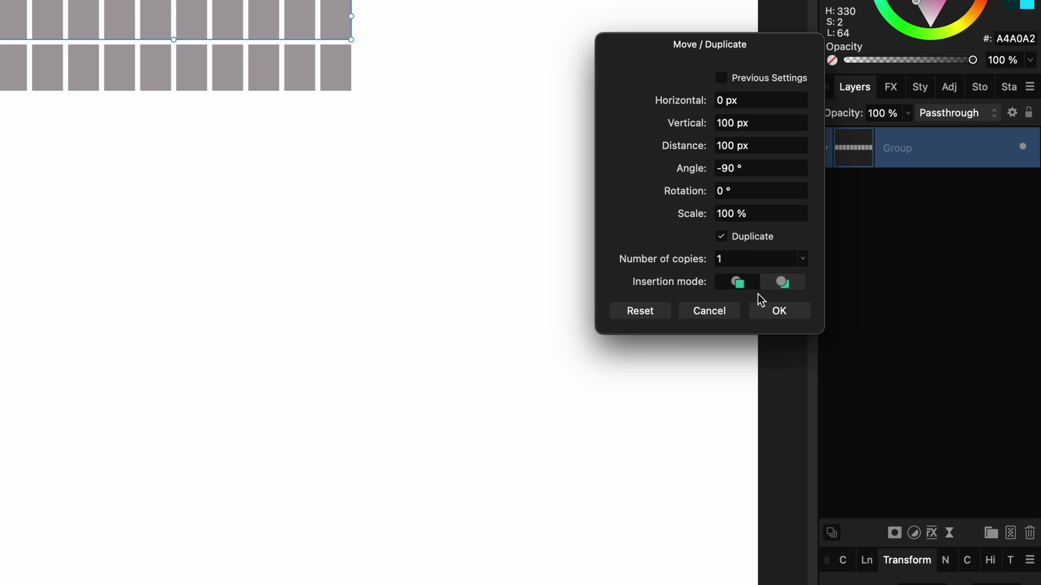
pyautogui.write('1')
pyautogui.press('Tab')
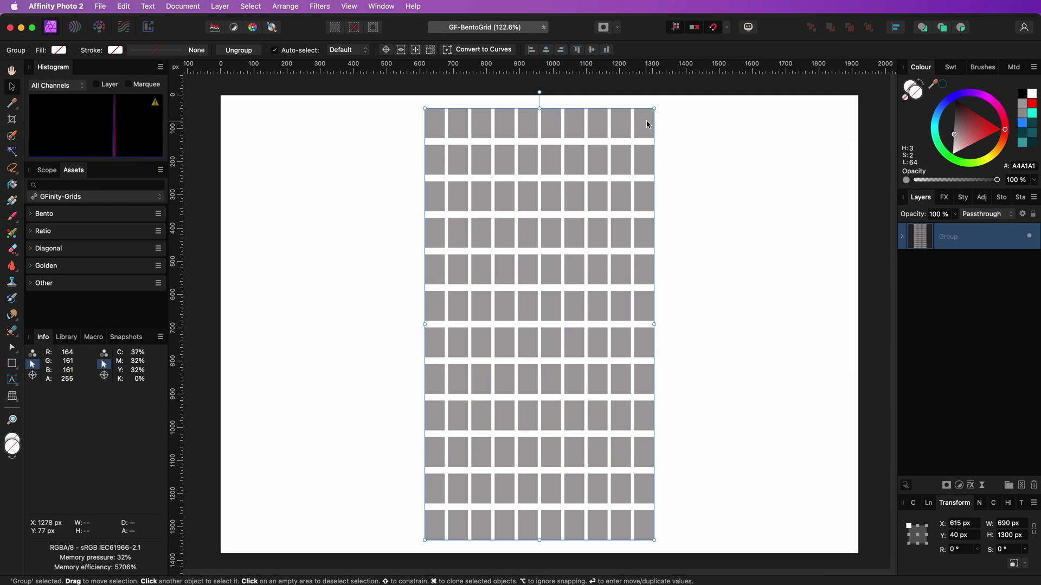
# Draw six red rectangles over grid cell groups, including a wide 690 × 200 px band.
pyautogui.click(736, 225)
pyautogui.press('m')
pyautogui.press('super+equal')
pyautogui.click(1000, 132)
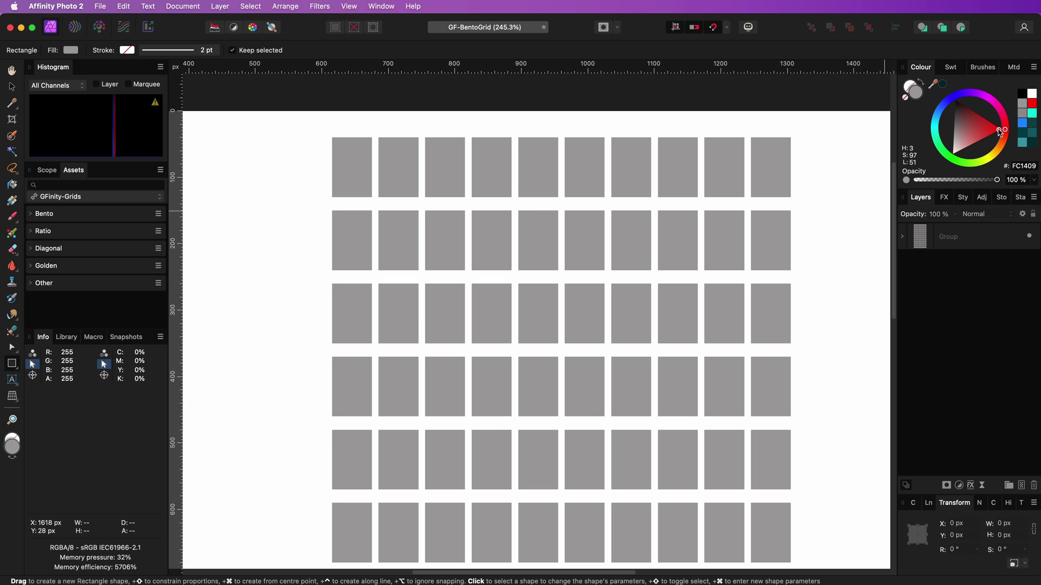
pyautogui.moveTo(332, 138)
pyautogui.mouseDown()
pyautogui.moveTo(424, 268)
pyautogui.moveTo(464, 270)
pyautogui.mouseUp()
pyautogui.moveTo(472, 138); pyautogui.dragTo(650, 270)
pyautogui.moveTo(658, 137); pyautogui.dragTo(791, 270)
pyautogui.moveTo(332, 284); pyautogui.dragTo(511, 416)
pyautogui.moveTo(518, 284); pyautogui.dragTo(651, 417)
pyautogui.moveTo(489, 235); pyautogui.dragTo(779, 315)
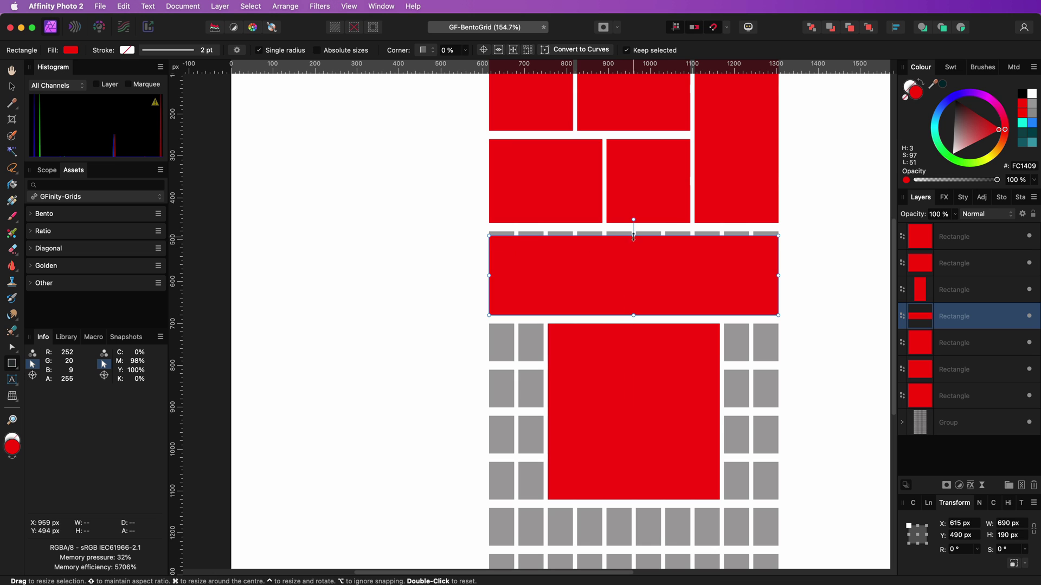
pyautogui.moveTo(633, 236); pyautogui.dragTo(633, 228)
pyautogui.scroll(-5, 614, 326)
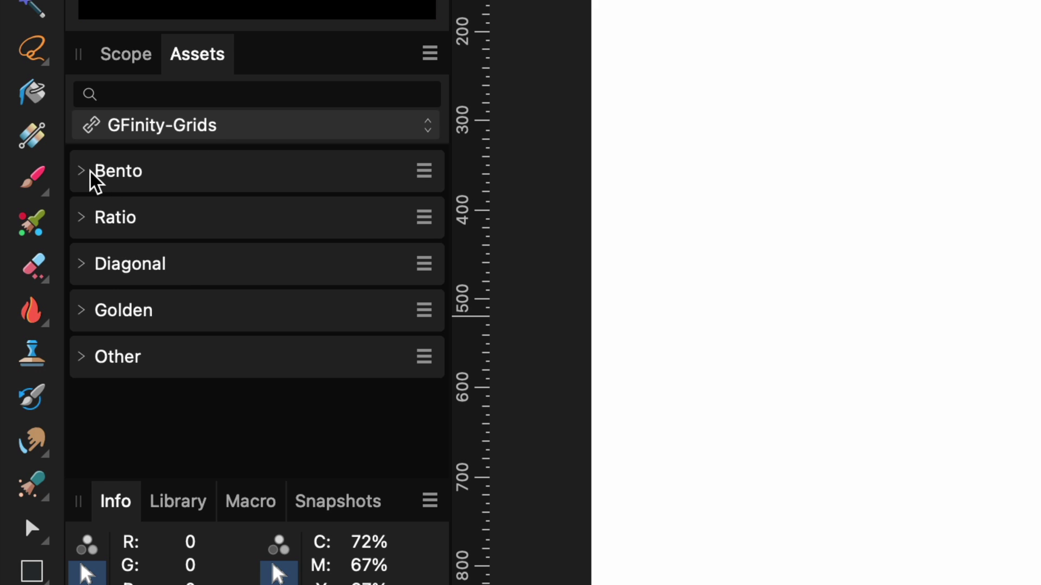
# Place the Bento Horizontal grid, preview its Bento Example layout, then drop in Bento Vertical.
pyautogui.click(91, 173)
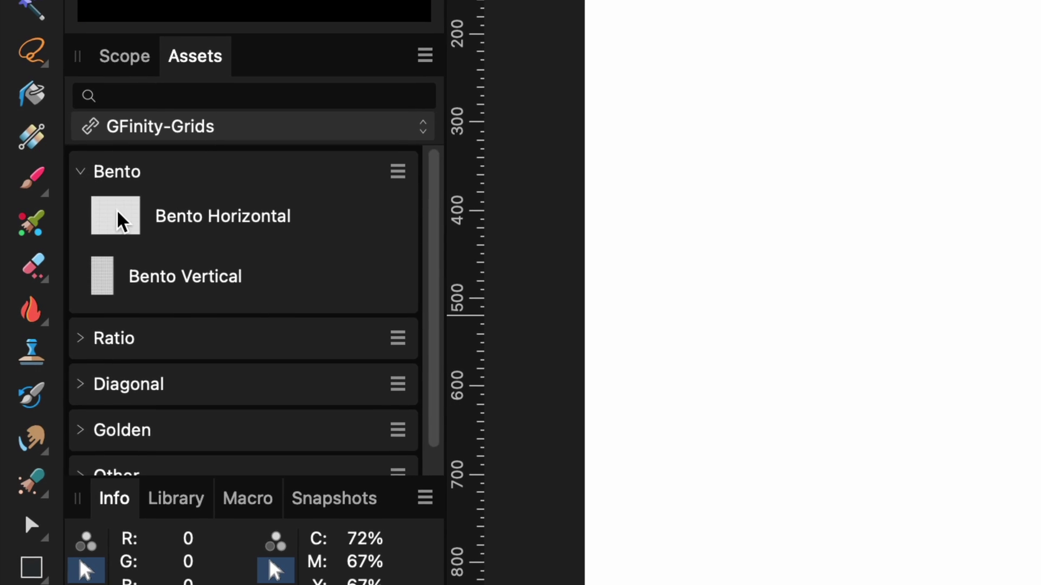
pyautogui.moveTo(130, 220); pyautogui.dragTo(551, 342)
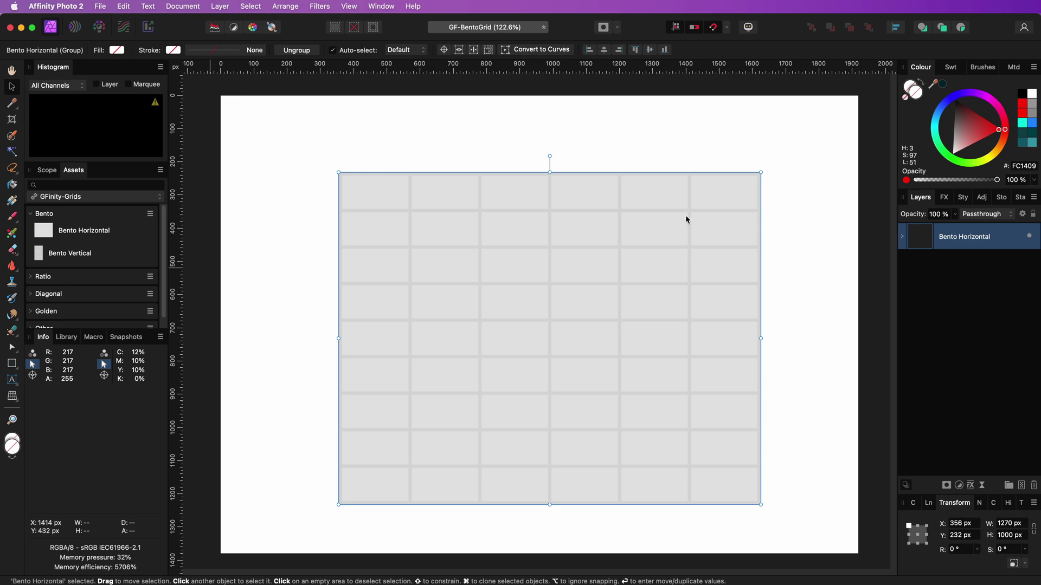
pyautogui.click(901, 237)
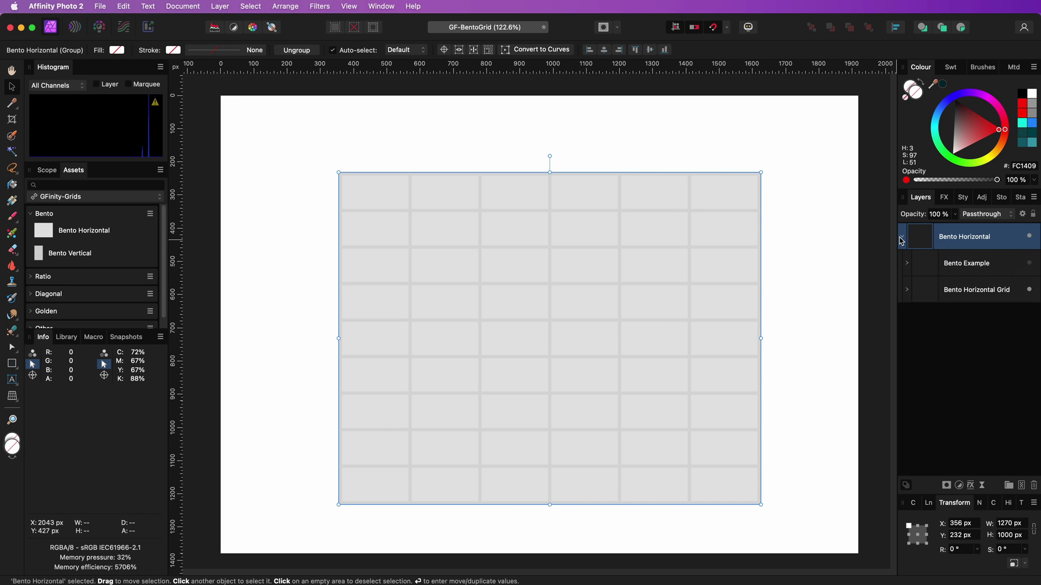
pyautogui.click(1029, 264)
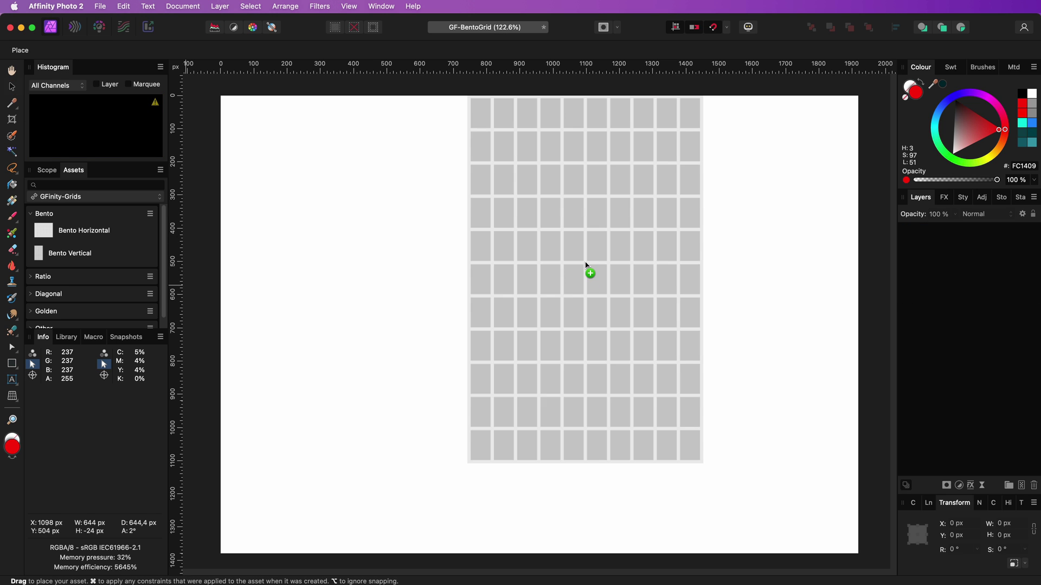
pyautogui.moveTo(585, 269); pyautogui.dragTo(572, 325)
# Show and hide the Bento Vertical example layout, then delete the vertical grid.
pyautogui.click(903, 237)
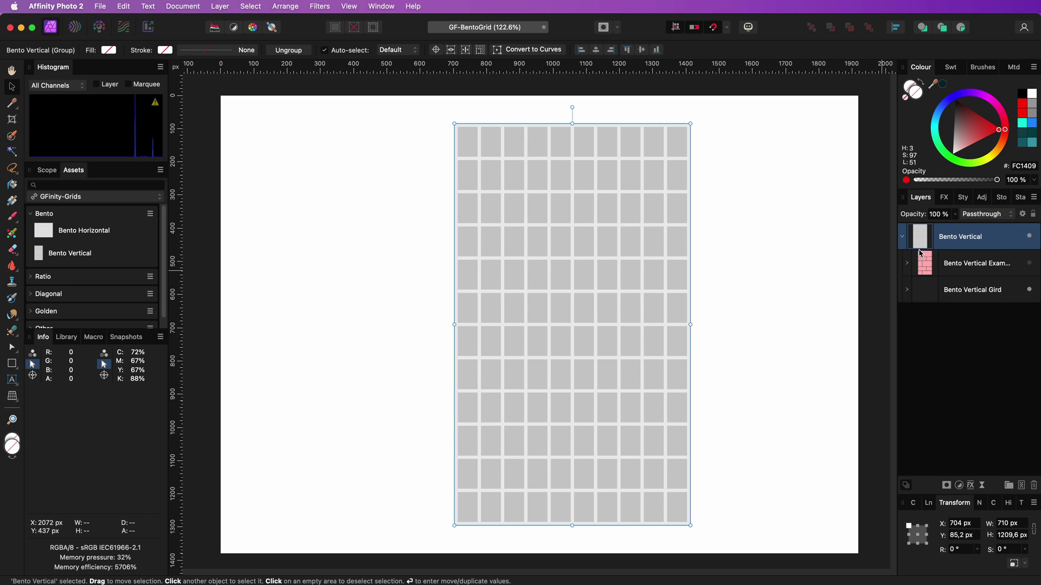
pyautogui.click(1029, 264)
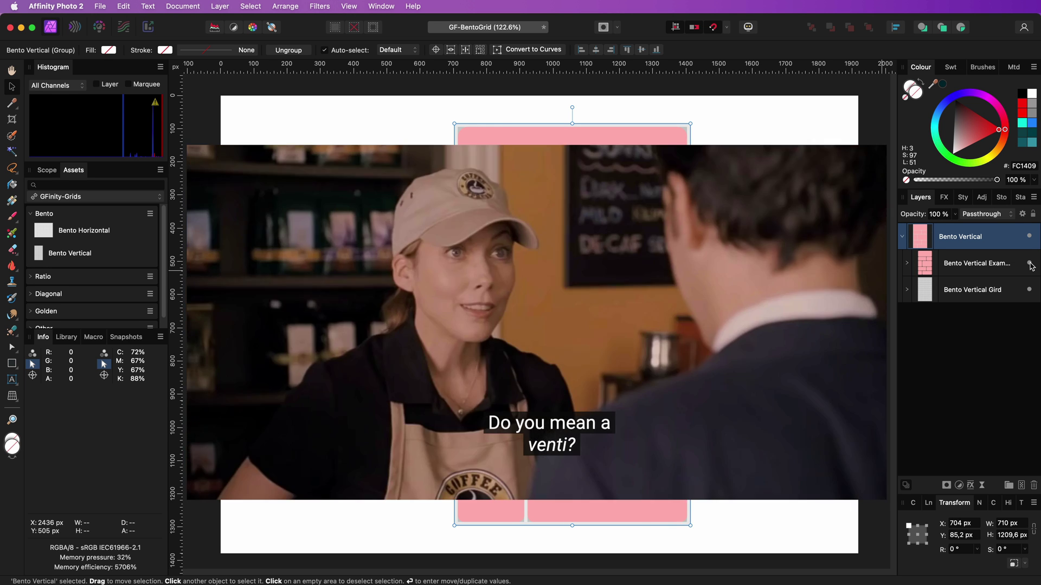
pyautogui.click(1029, 264)
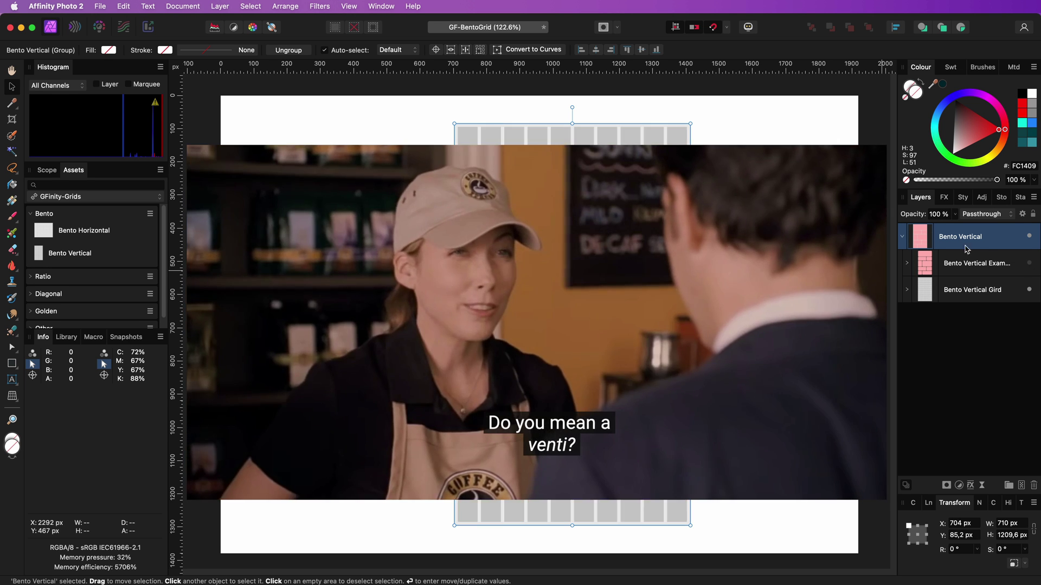
pyautogui.press('Delete')
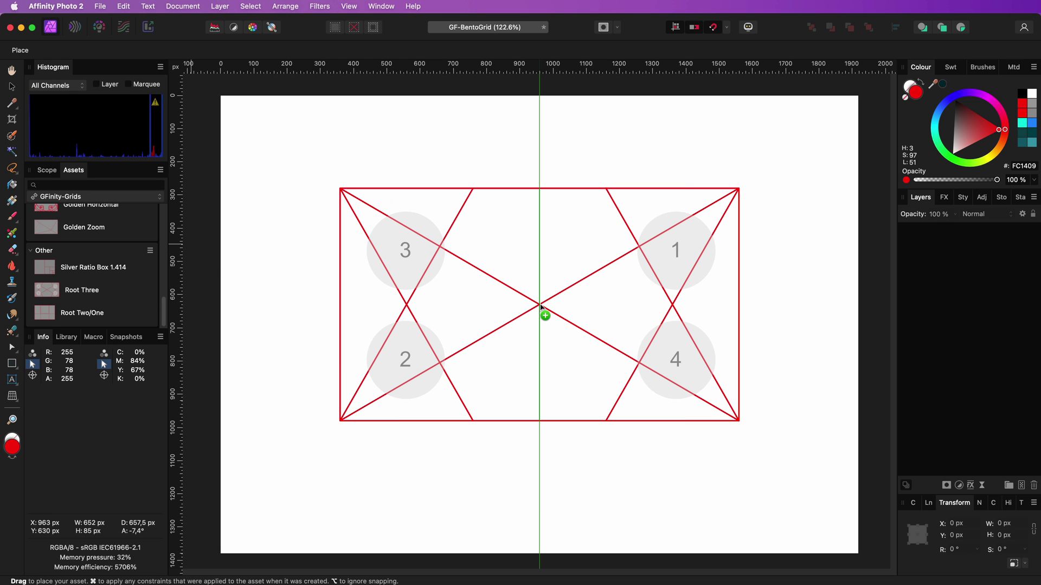
# Cancel the four-circle grid, drop a Silver Ratio Box grid on the page, then undo it.
pyautogui.press('Escape')
pyautogui.moveTo(503, 273); pyautogui.dragTo(541, 281)
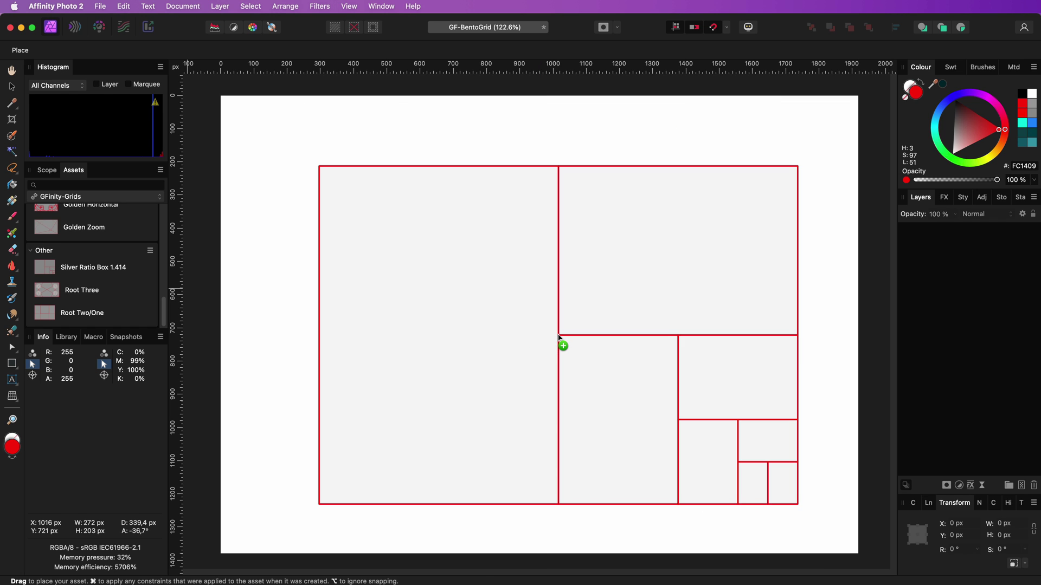
pyautogui.moveTo(559, 336); pyautogui.dragTo(559, 336)
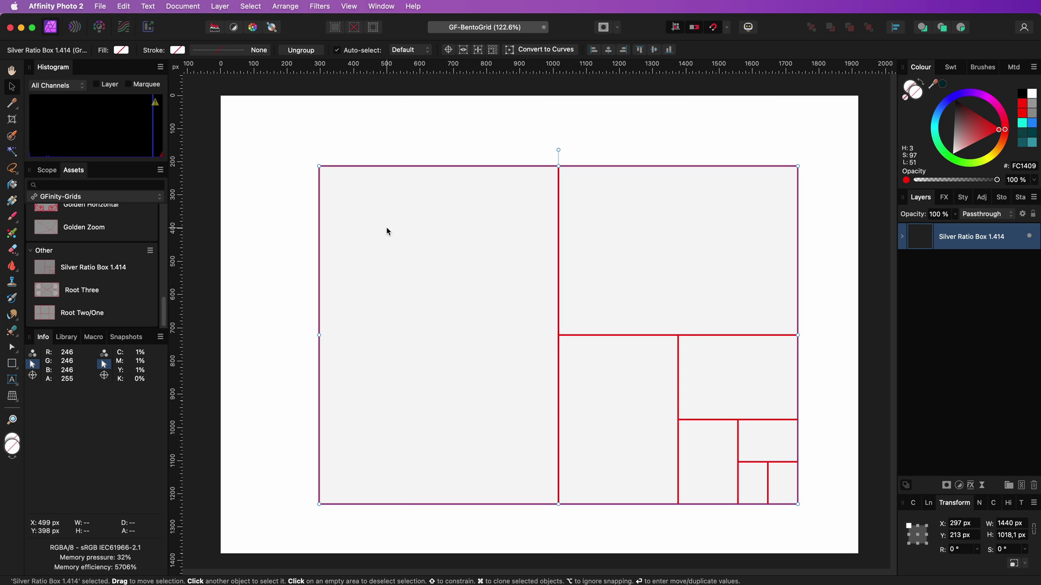
pyautogui.press('super+z')
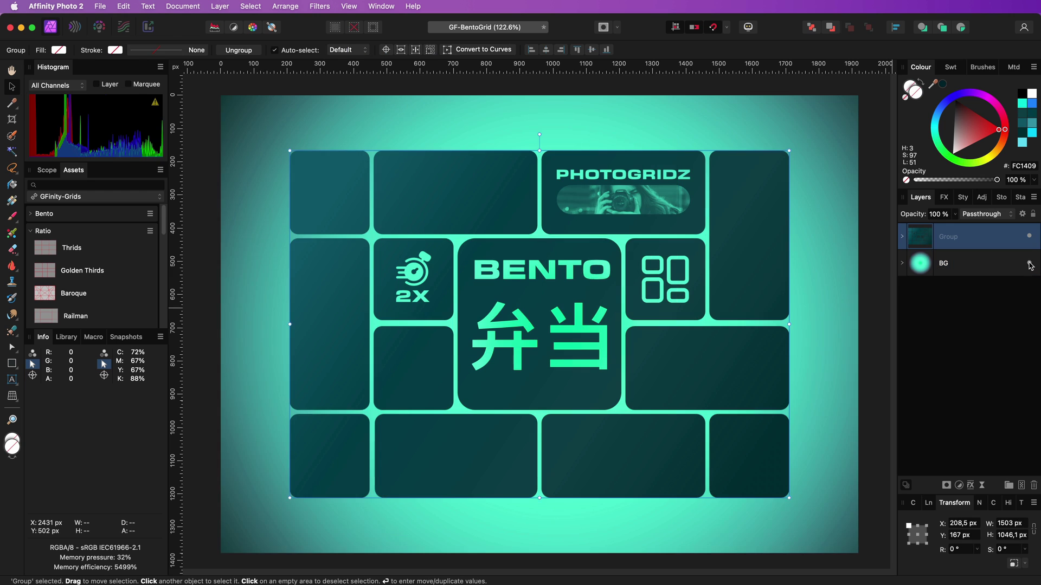
# Expand the bento Group and inspect the bottom-right tile and centre BENTO tile.
pyautogui.click(902, 238)
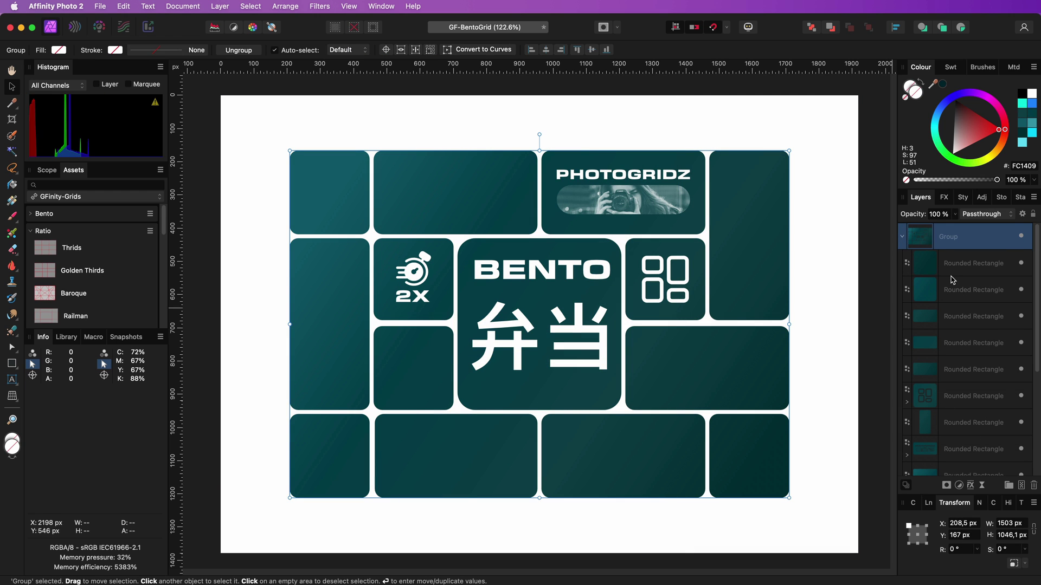
pyautogui.click(973, 282)
pyautogui.scroll(-5, 970, 358)
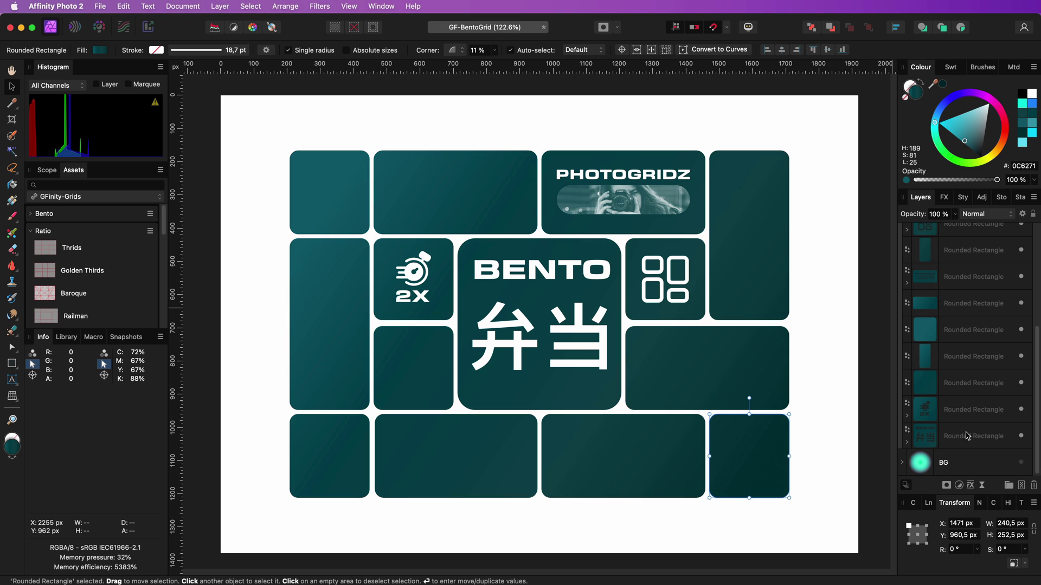
pyautogui.click(931, 440)
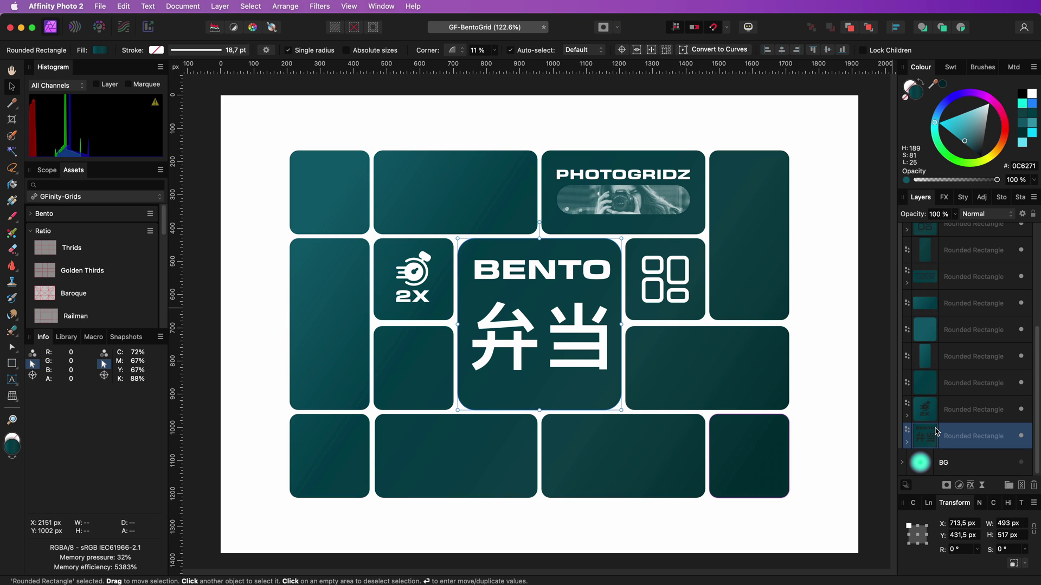
pyautogui.click(907, 442)
# Hide and reshow the 弁当 text layer, then select the BENTO text layer.
pyautogui.click(948, 416)
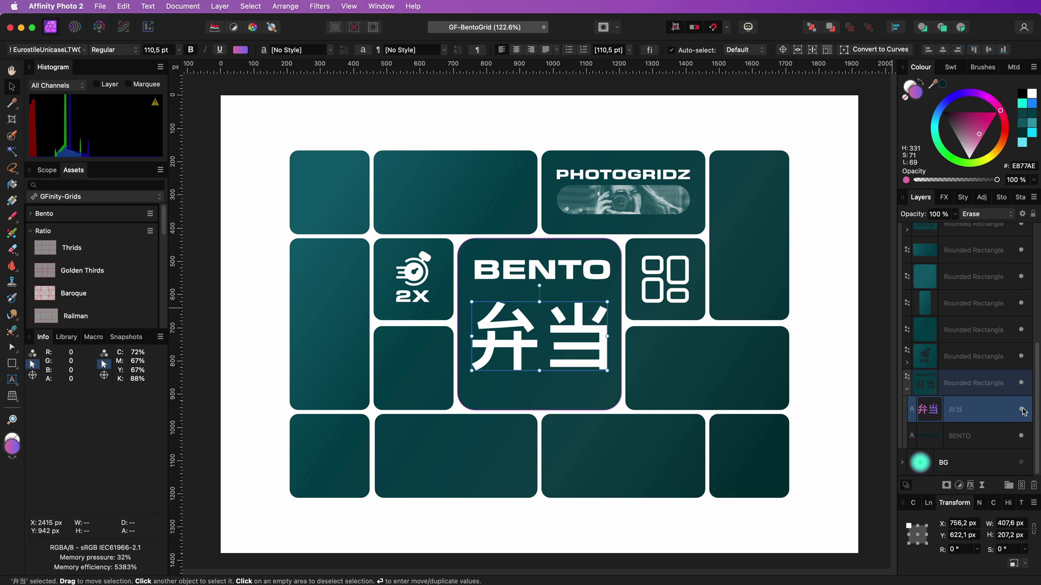
pyautogui.click(1021, 410)
pyautogui.click(1021, 410)
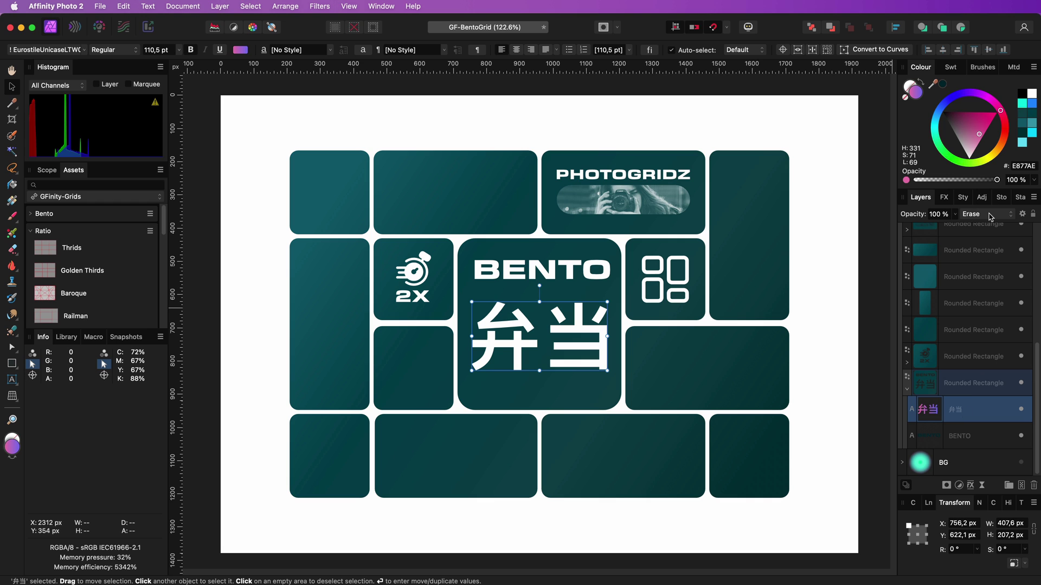
pyautogui.click(909, 434)
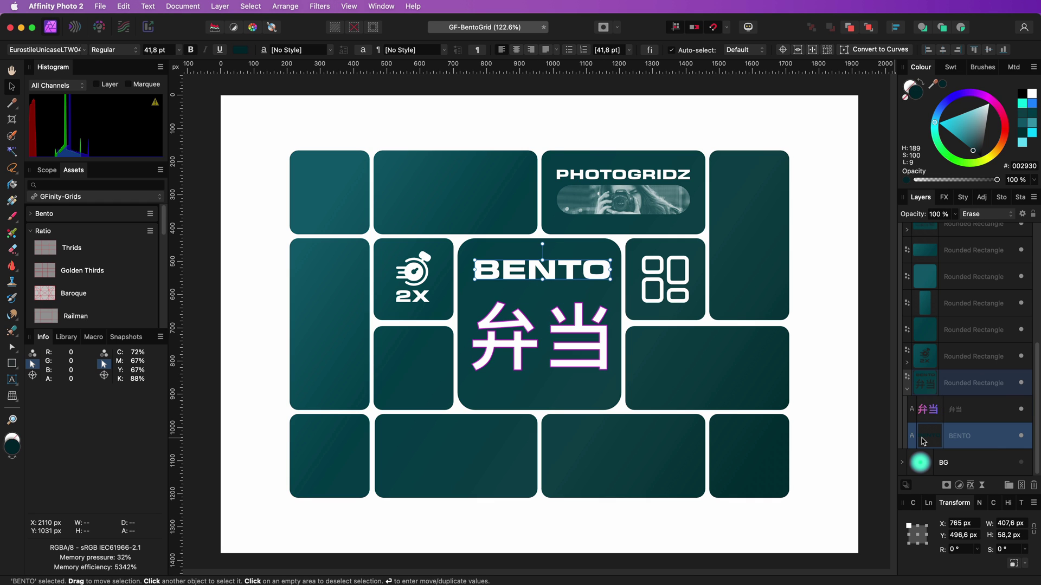
# Select the PHOTOGRIDZ photo pill, collapse the group, and make the gradient BG visible.
pyautogui.click(906, 245)
pyautogui.click(903, 237)
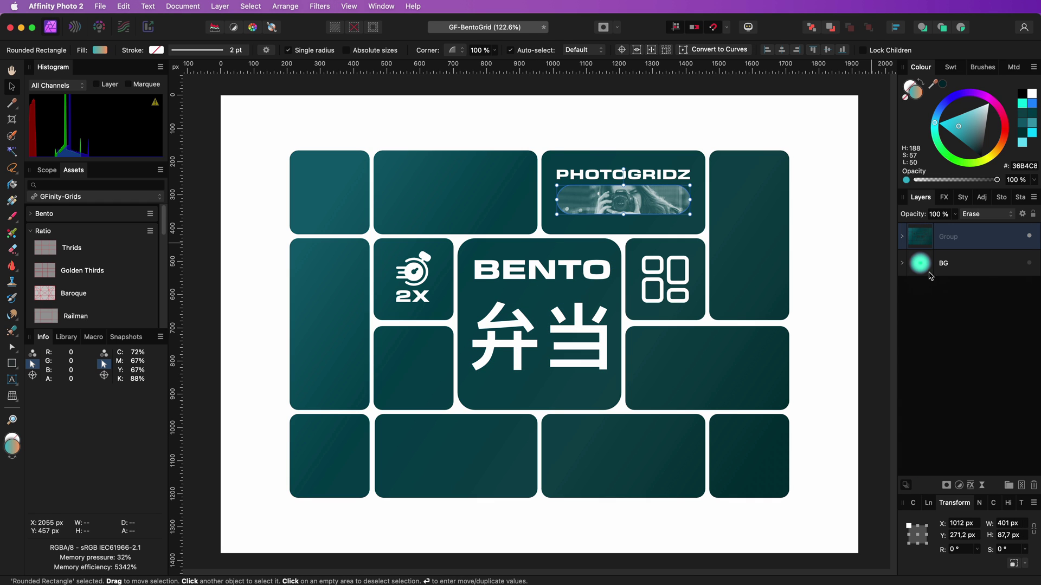
pyautogui.click(1029, 263)
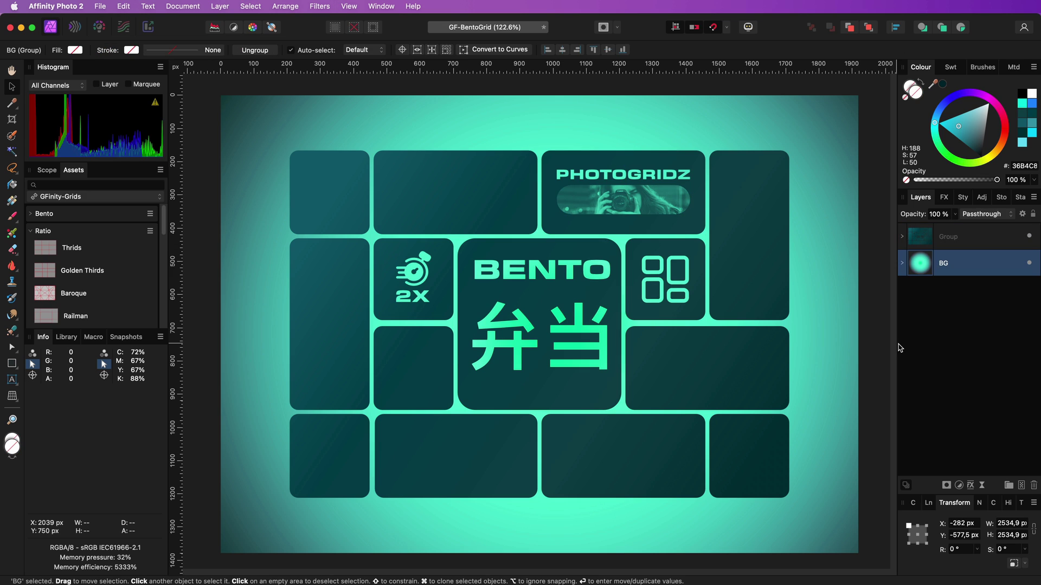